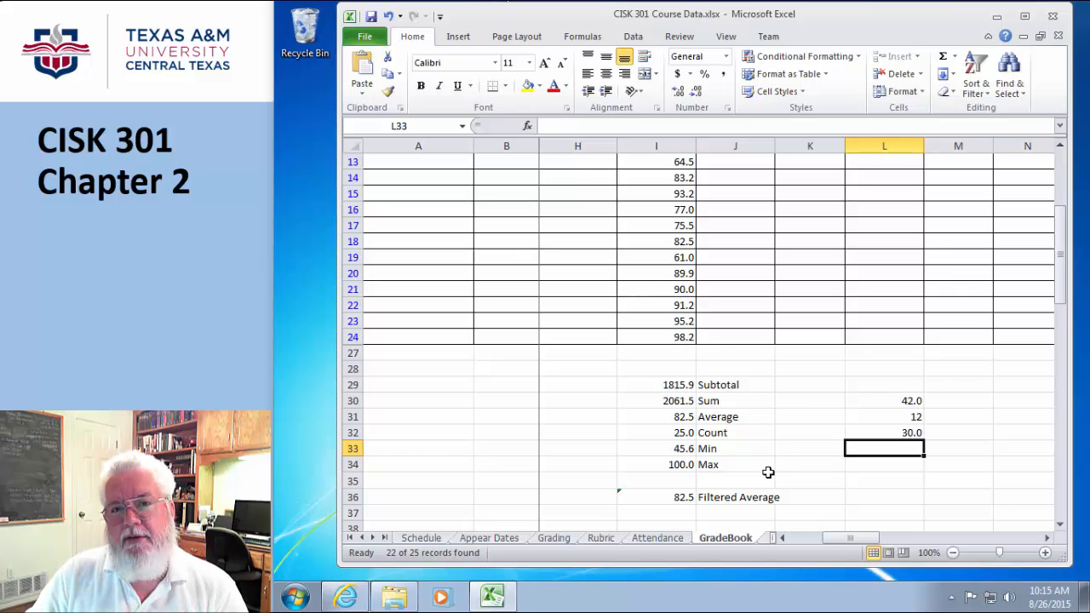
List the order-of-operations letters p, e, m, d, a and s one per cell in M30 through M35
{"action": "left_click", "coordinate": [903, 433]}
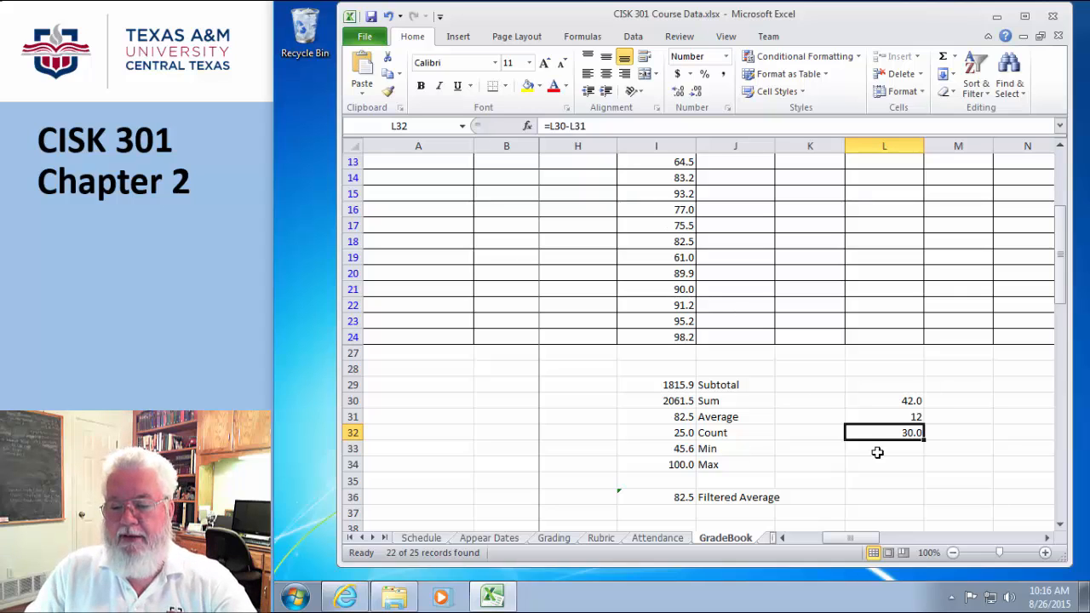
{"action": "left_click", "coordinate": [967, 404]}
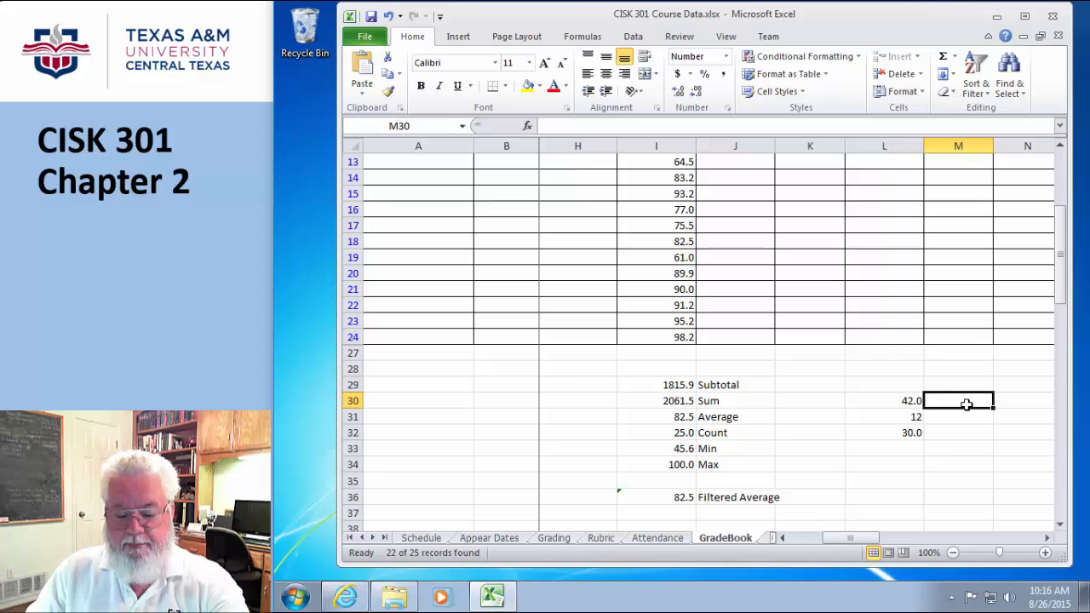
{"action": "type", "text": "p"}
{"action": "key", "text": "Return"}
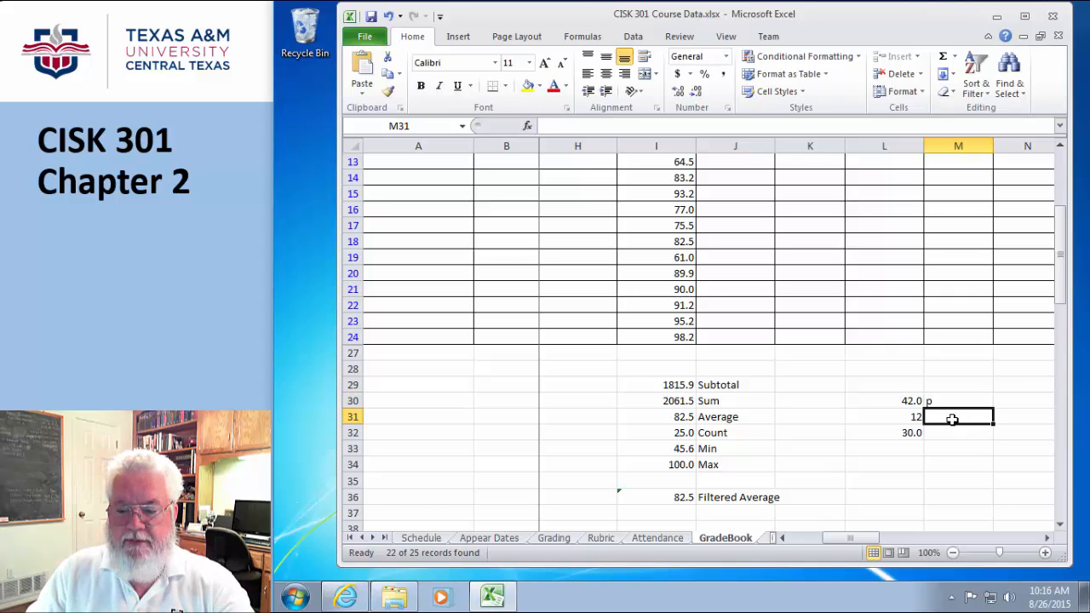
{"action": "type", "text": "e"}
{"action": "key", "text": "Return"}
{"action": "type", "text": "m"}
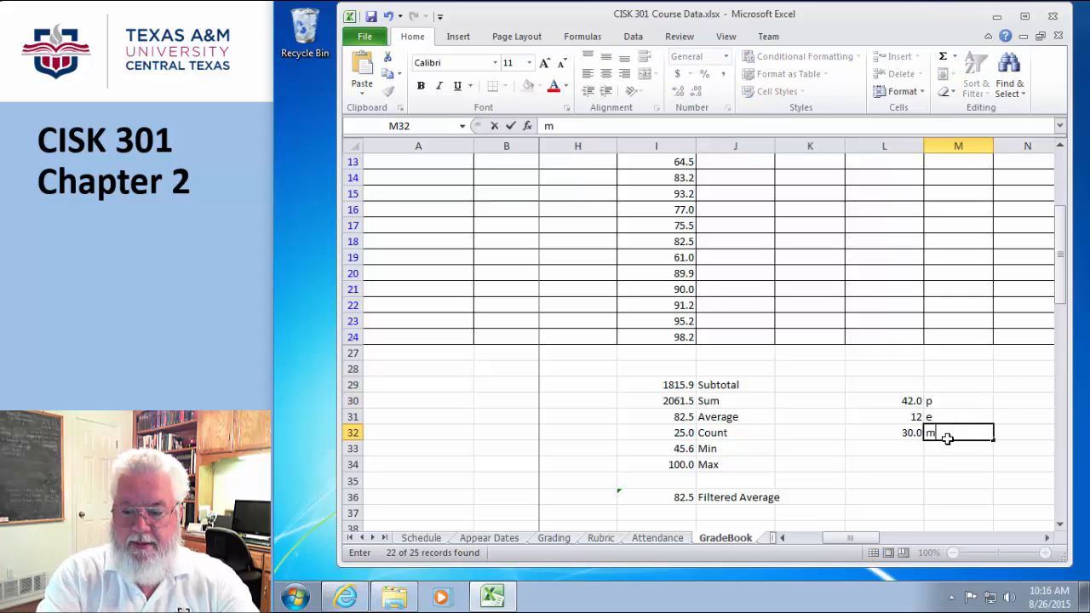
{"action": "key", "text": "Return"}
{"action": "type", "text": "d"}
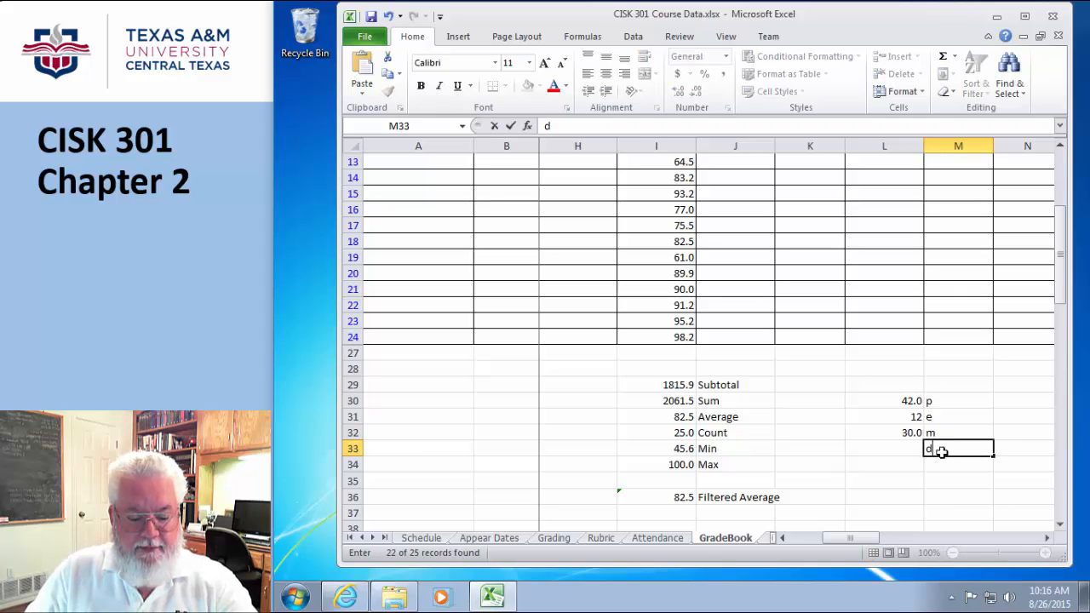
{"action": "key", "text": "Return"}
{"action": "type", "text": "a"}
{"action": "key", "text": "Return"}
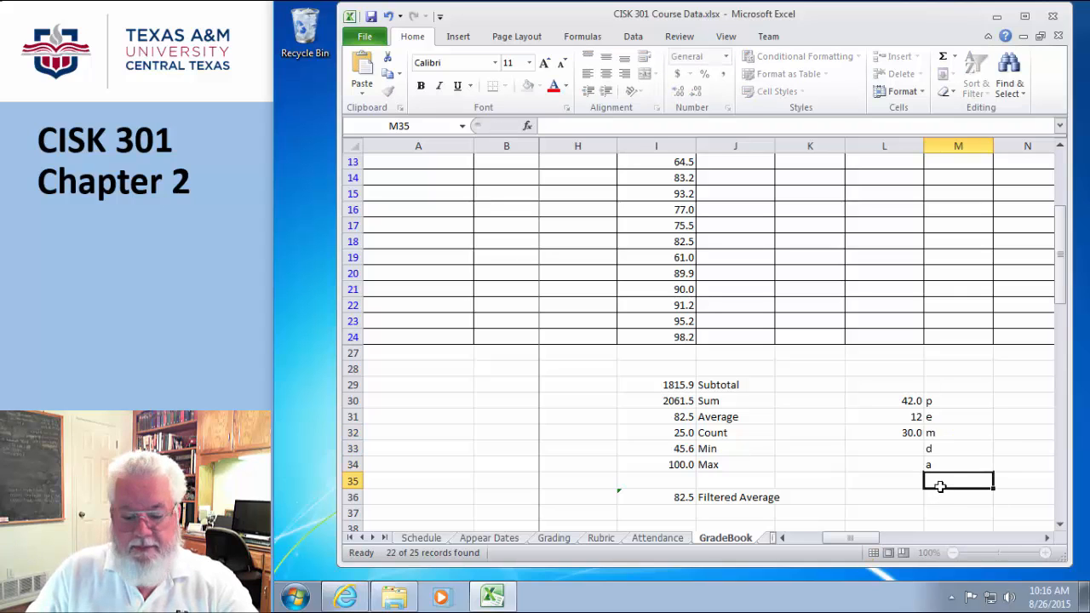
{"action": "type", "text": "s"}
{"action": "left_click", "coordinate": [983, 517]}
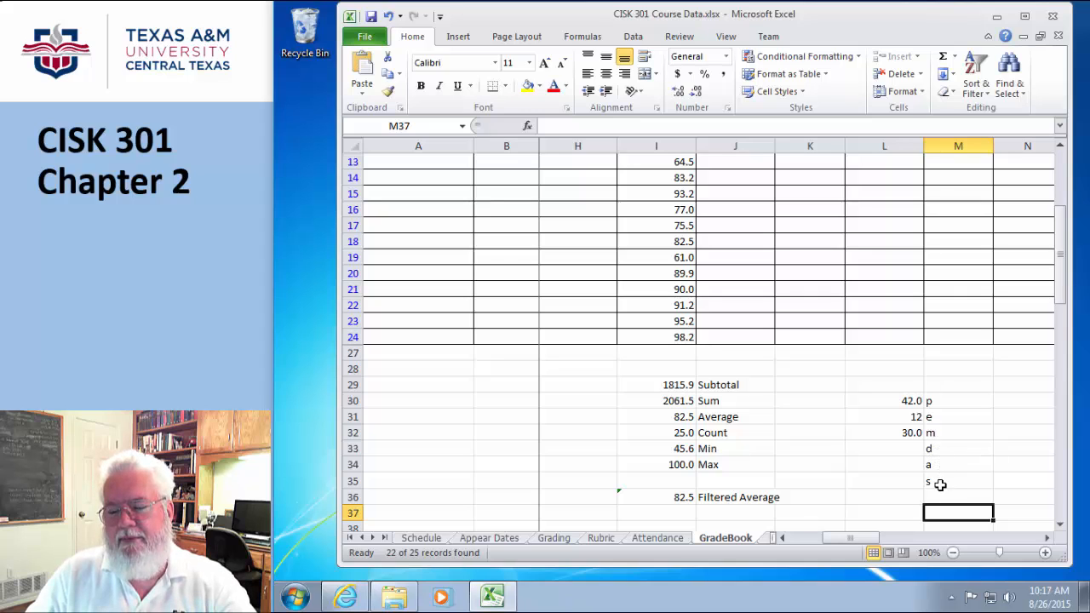
Clear the order-of-operations letters from cells M30 through M35
{"action": "left_click_drag", "start_coordinate": [941, 400], "coordinate": [945, 485]}
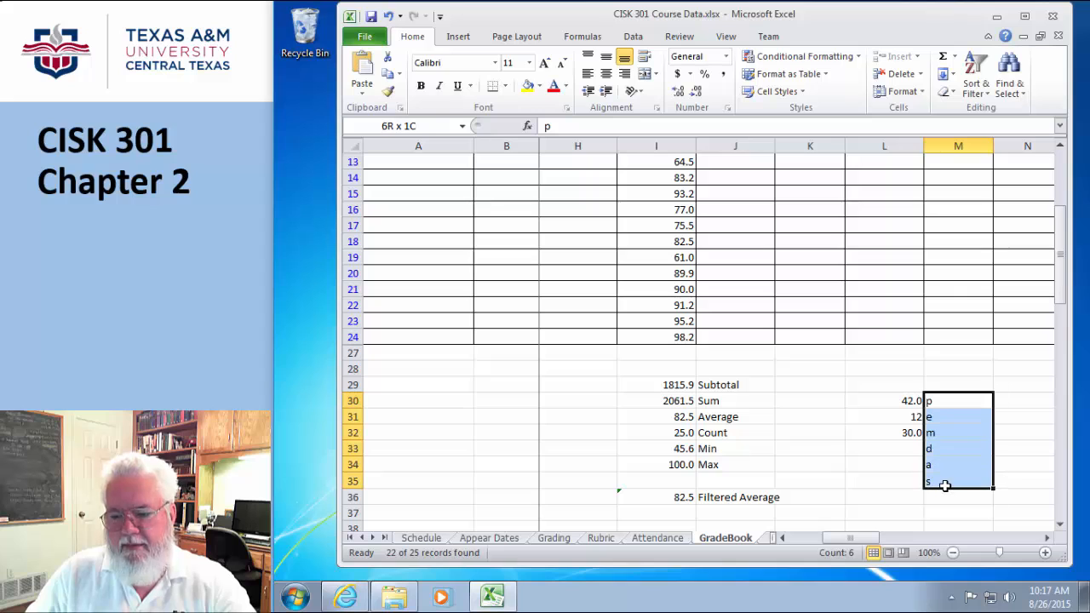
{"action": "key", "text": "BackSpace"}
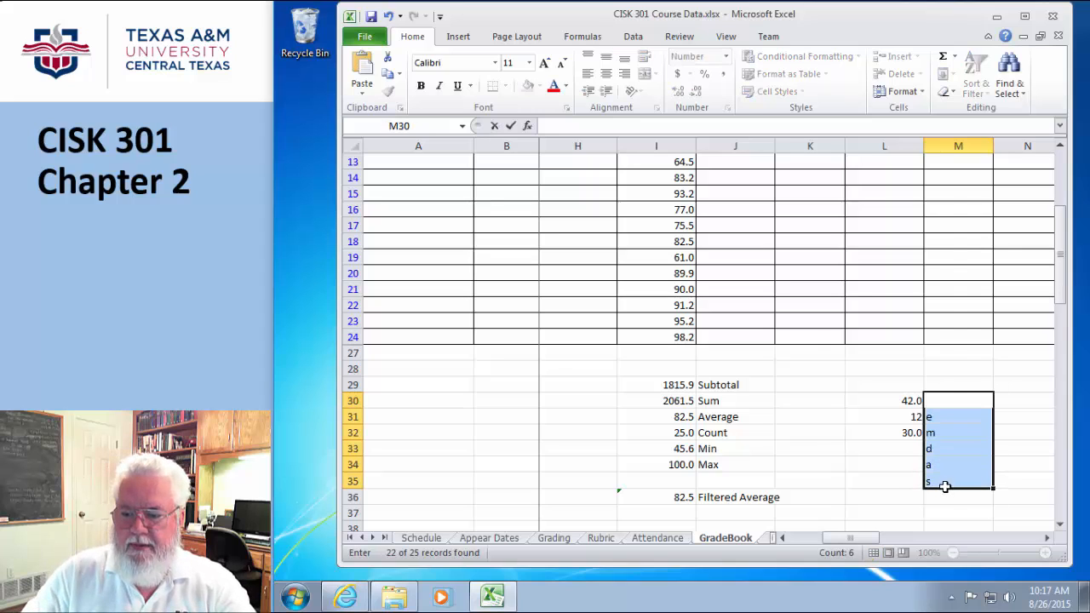
{"action": "right_click", "coordinate": [954, 466]}
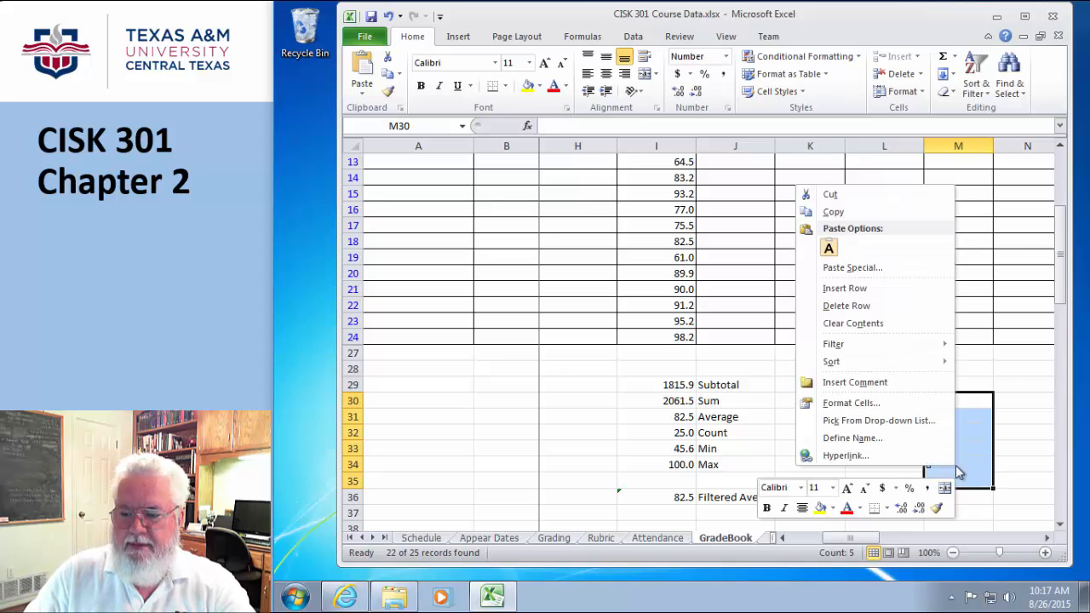
{"action": "left_click", "coordinate": [851, 325]}
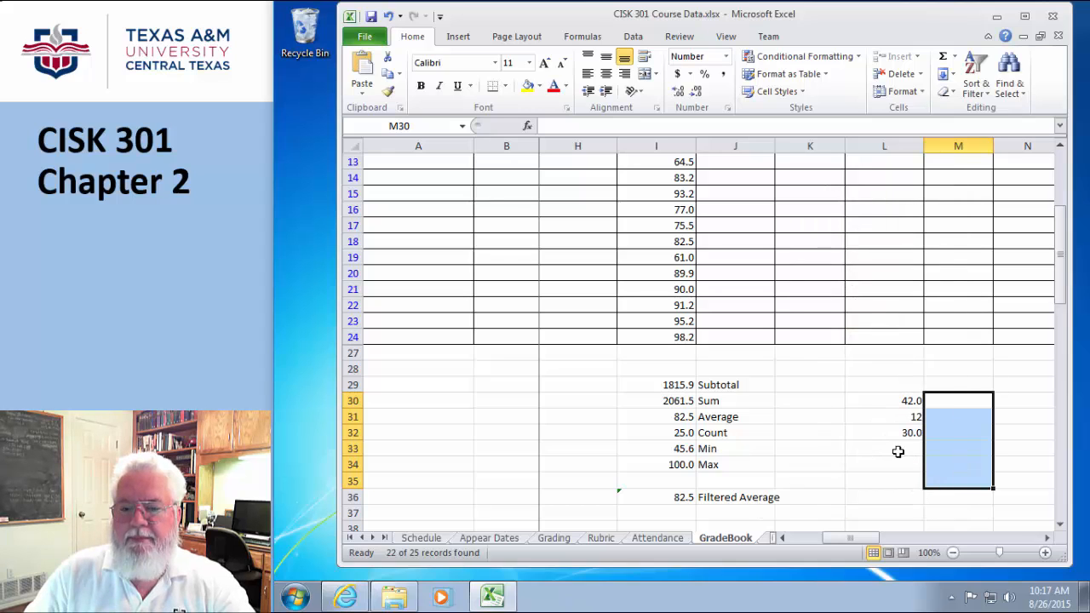
Enter the formula =8*2+5 in cell L35
{"action": "left_click", "coordinate": [902, 480]}
{"action": "type", "text": "="}
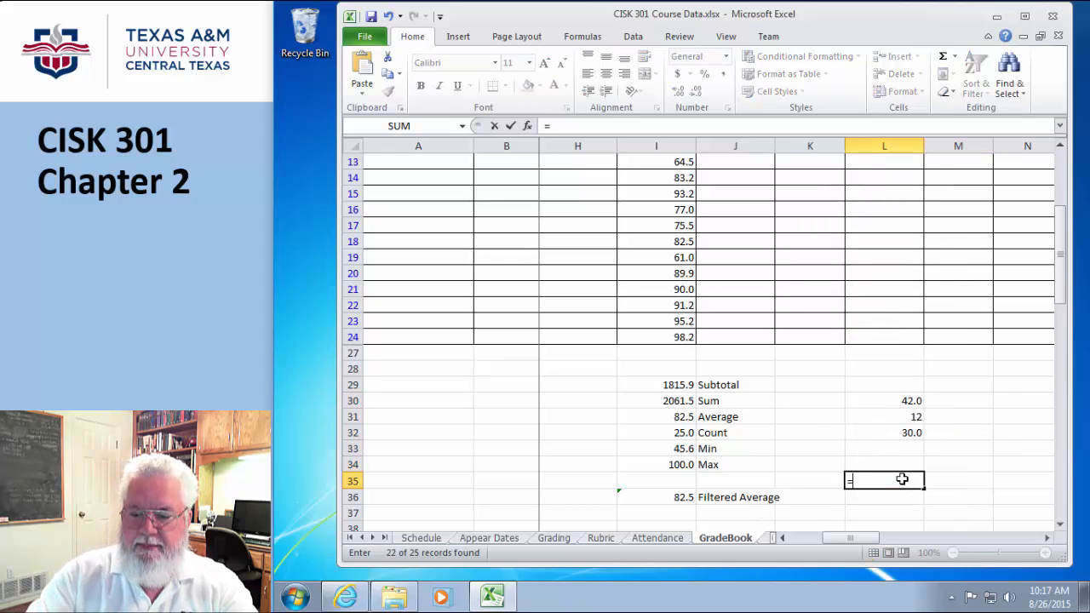
{"action": "left_click", "coordinate": [560, 126]}
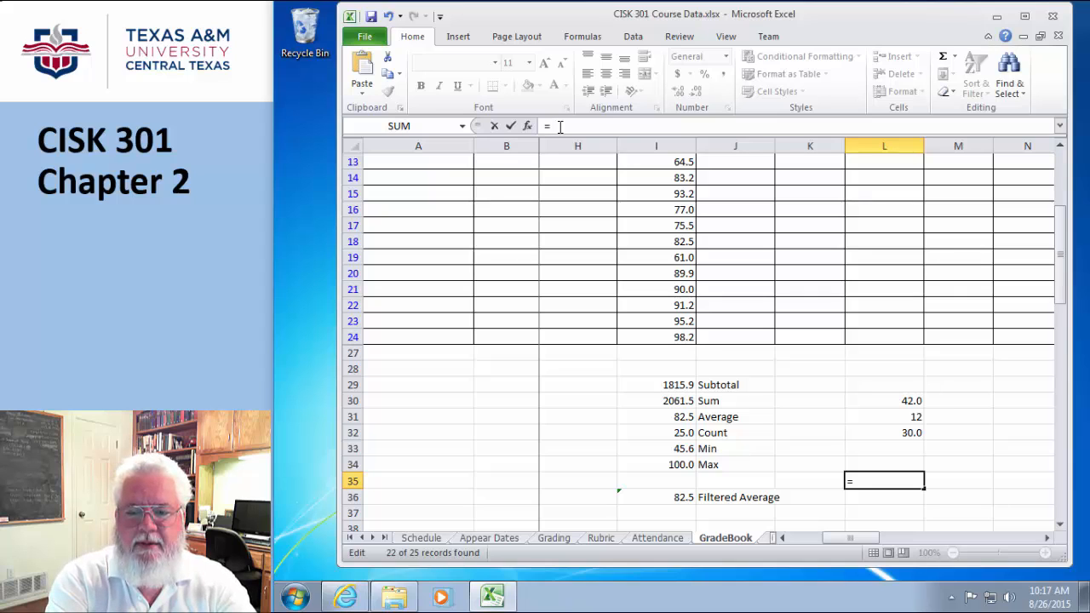
{"action": "type", "text": "*"}
{"action": "key", "text": "BackSpace"}
{"action": "type", "text": "8"}
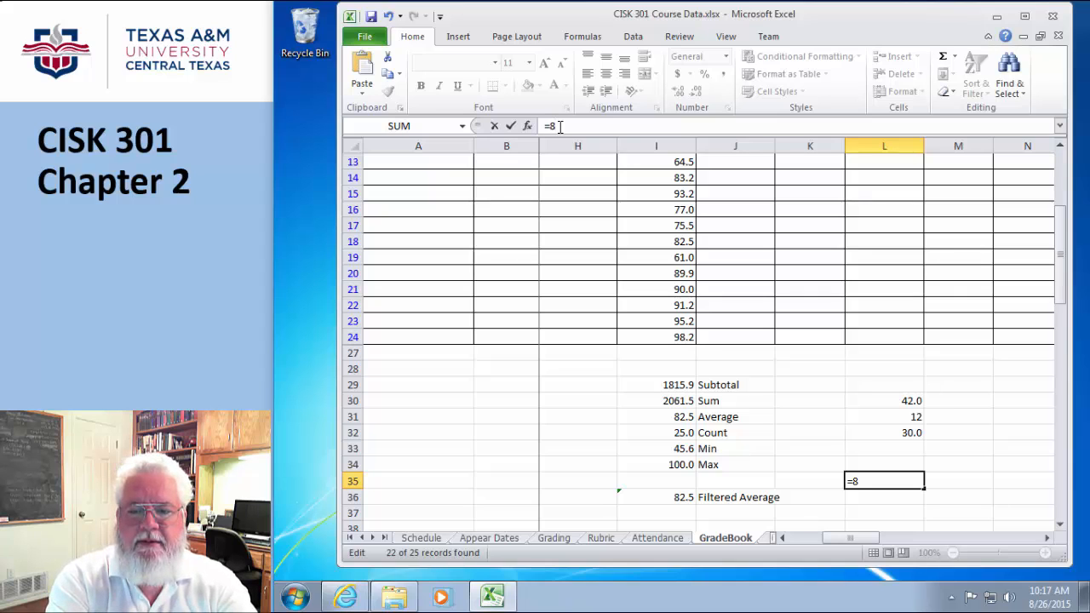
{"action": "type", "text": "*2+"}
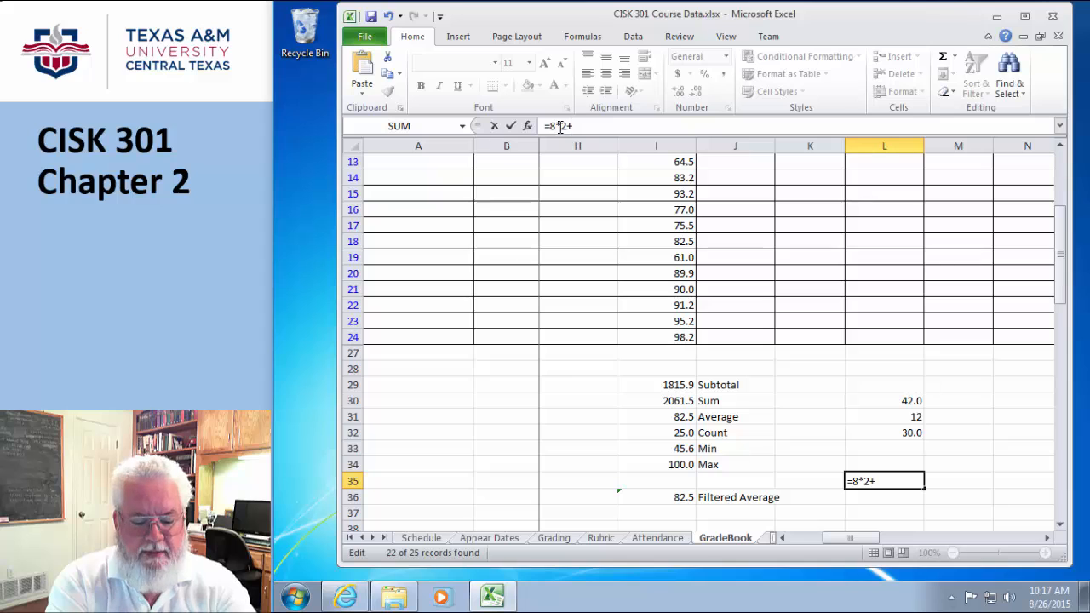
{"action": "type", "text": "5"}
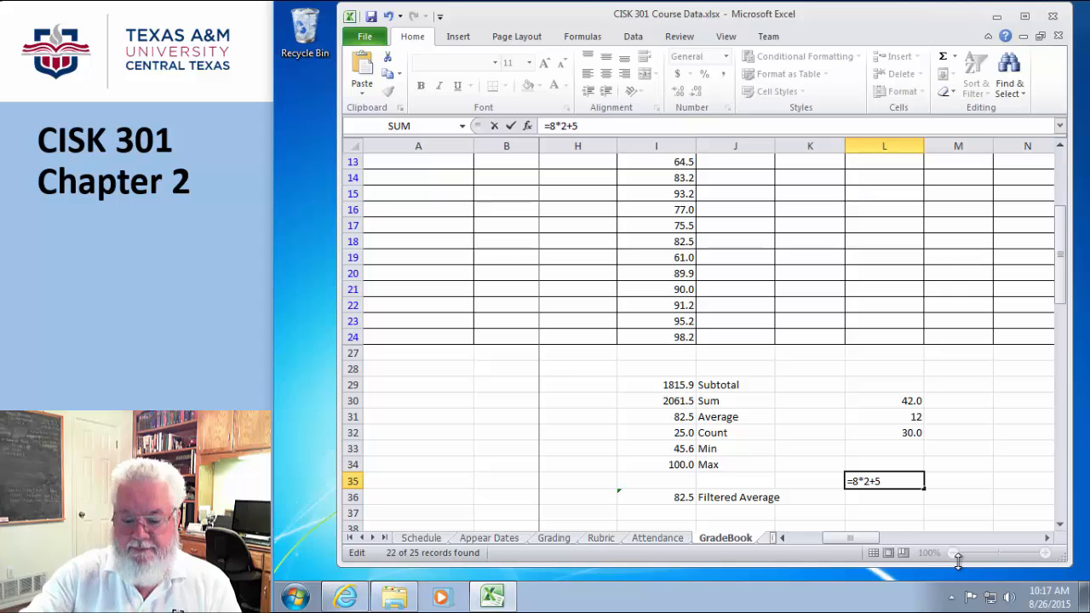
{"action": "key", "text": "Return"}
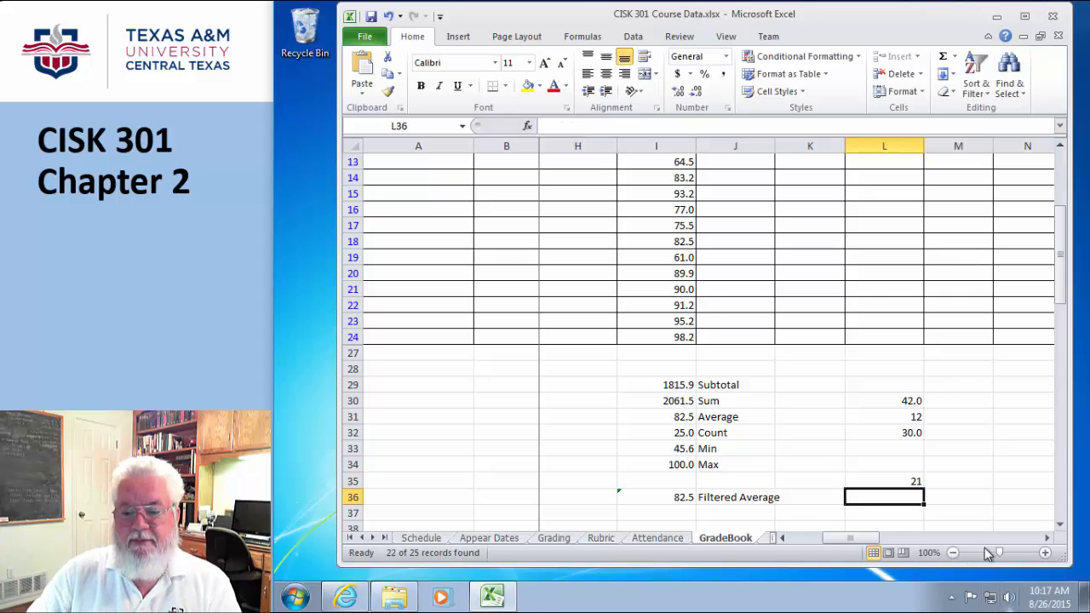
Replace the formula in cell L35 with =2+5*8
{"action": "left_click", "coordinate": [907, 480]}
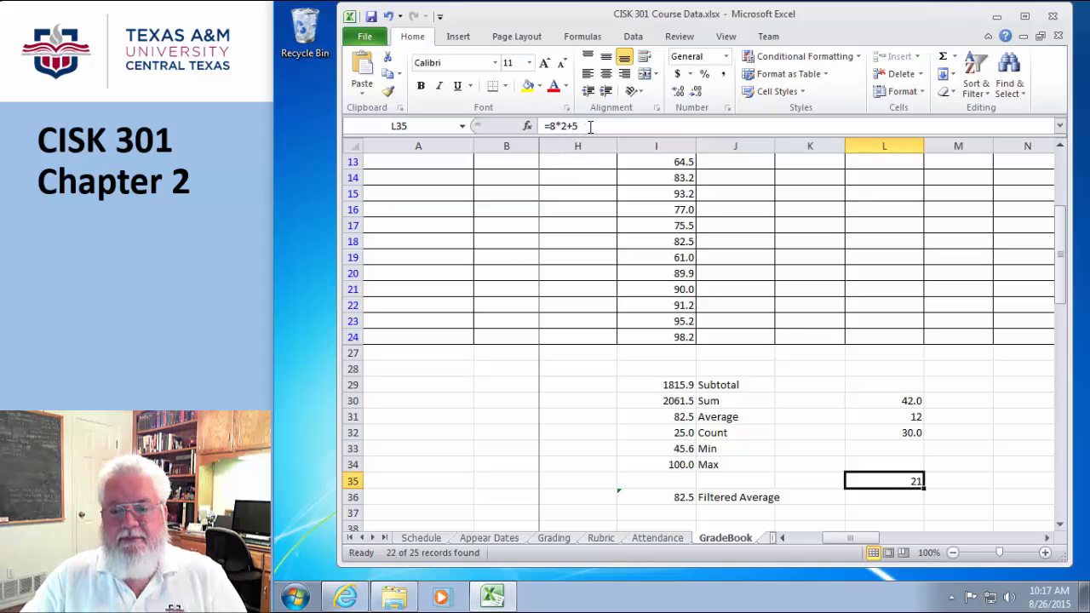
{"action": "left_click_drag", "start_coordinate": [550, 126], "coordinate": [645, 126]}
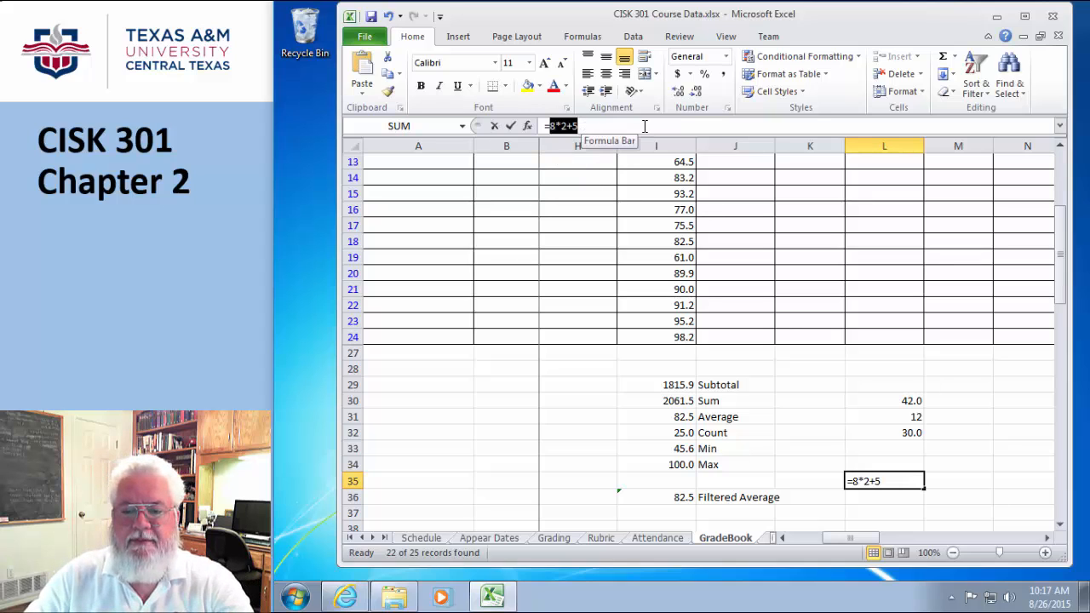
{"action": "type", "text": "2"}
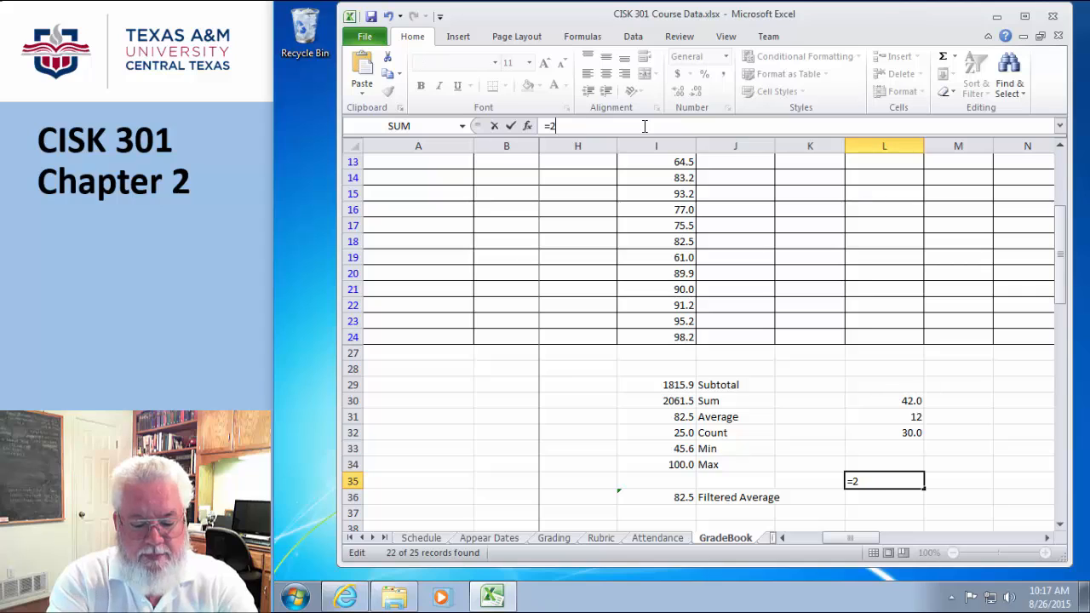
{"action": "type", "text": "+5*8"}
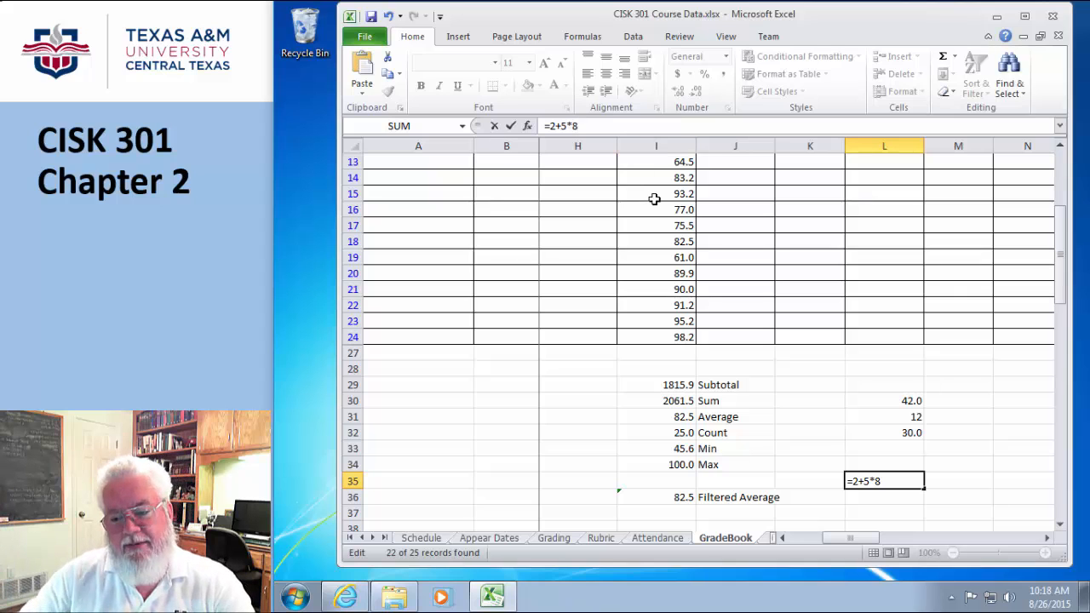
{"action": "key", "text": "Return"}
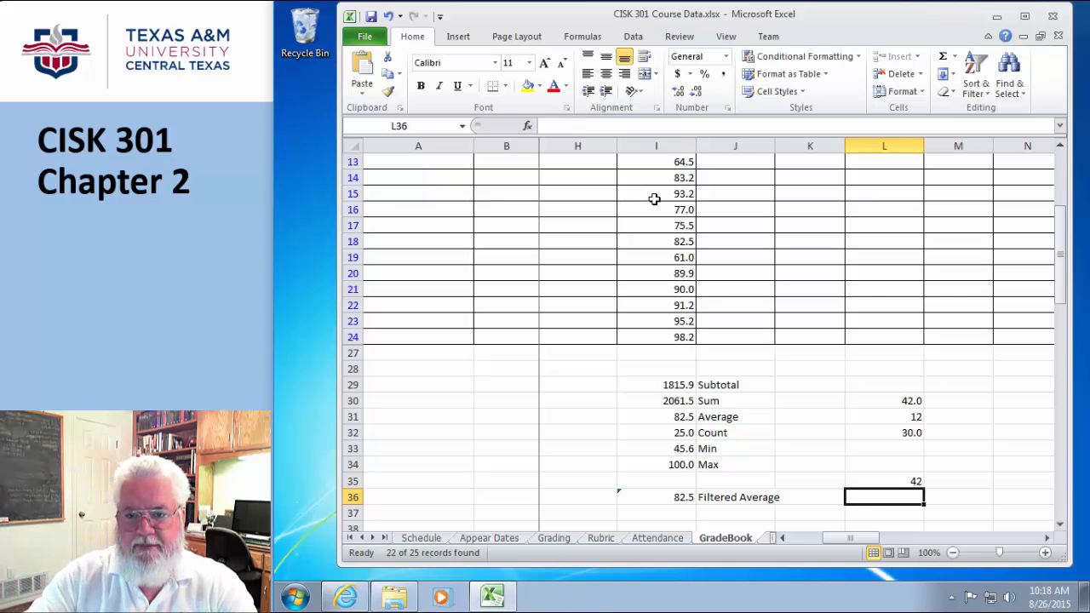
Add parentheses around the addition in cell L35 so the formula reads =(2+5)*8
{"action": "left_click", "coordinate": [912, 481]}
{"action": "left_click", "coordinate": [551, 126]}
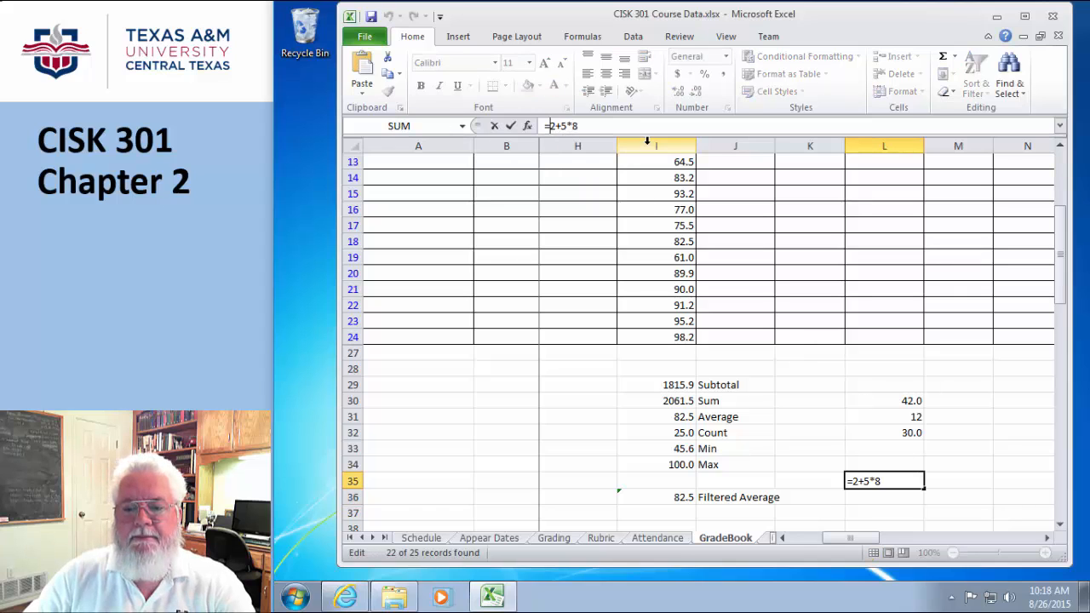
{"action": "type", "text": "("}
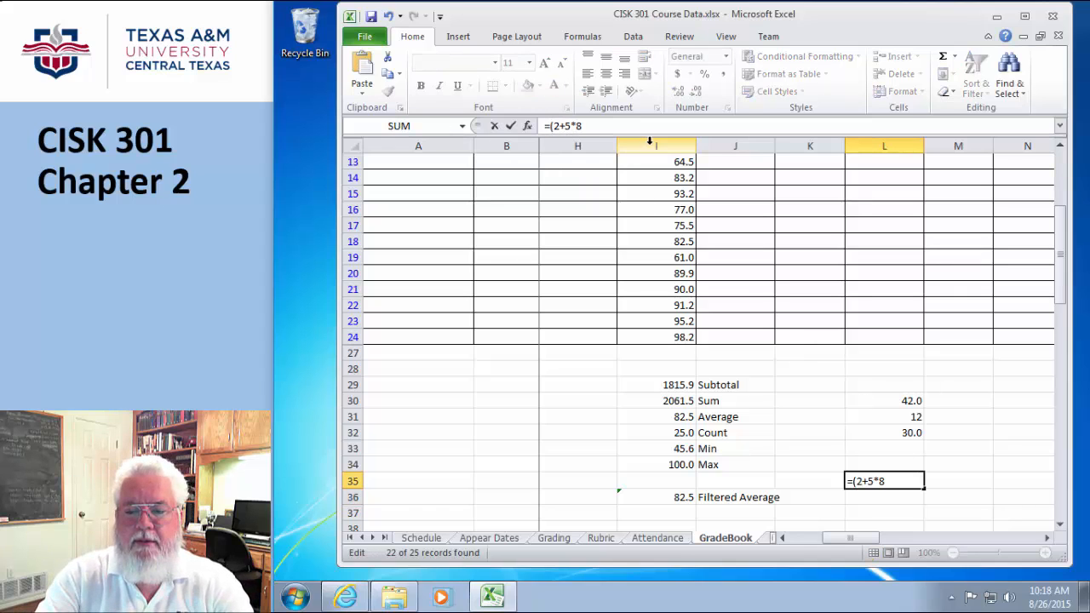
{"action": "key", "text": "Right"}
{"action": "key", "text": "Right"}
{"action": "key", "text": "Right"}
{"action": "type", "text": ")"}
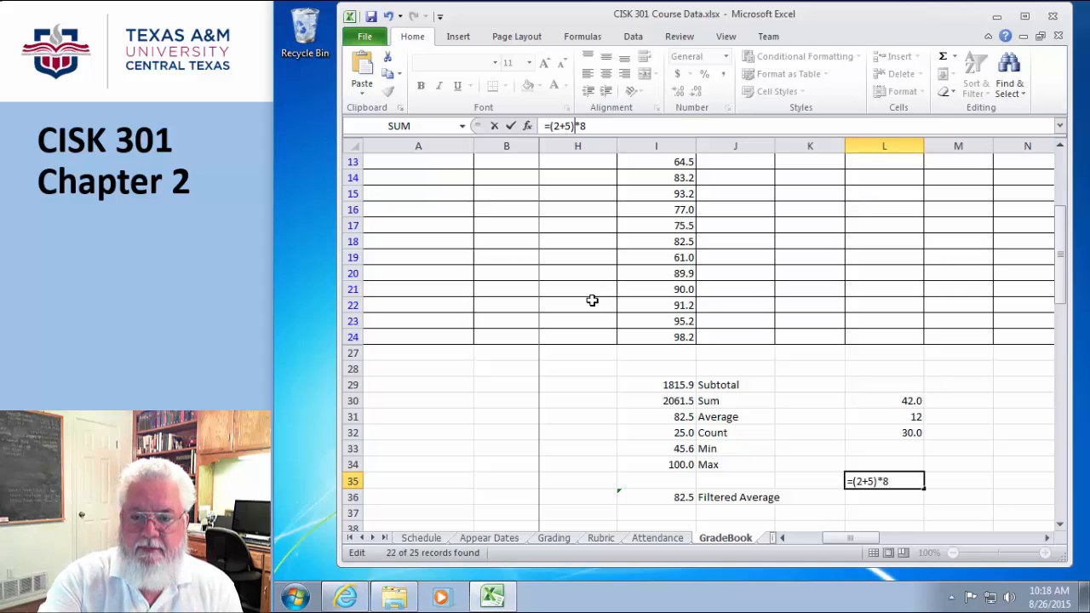
{"action": "key", "text": "Return"}
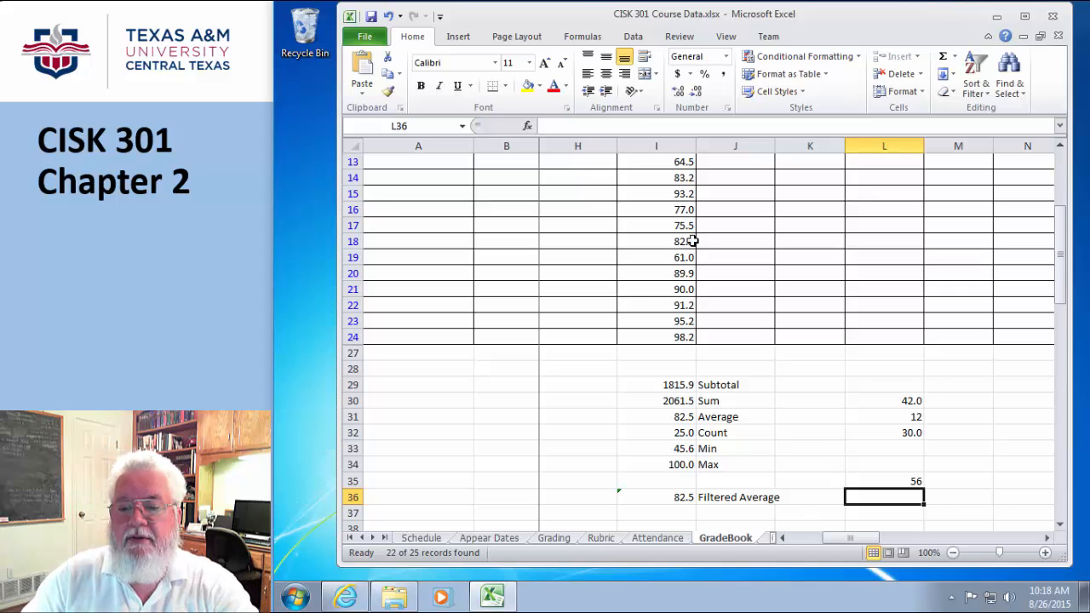
Set the Assign 1 column's filter to include all values
{"action": "scroll", "coordinate": [688, 232], "scroll_direction": "up", "scroll_amount": 2}
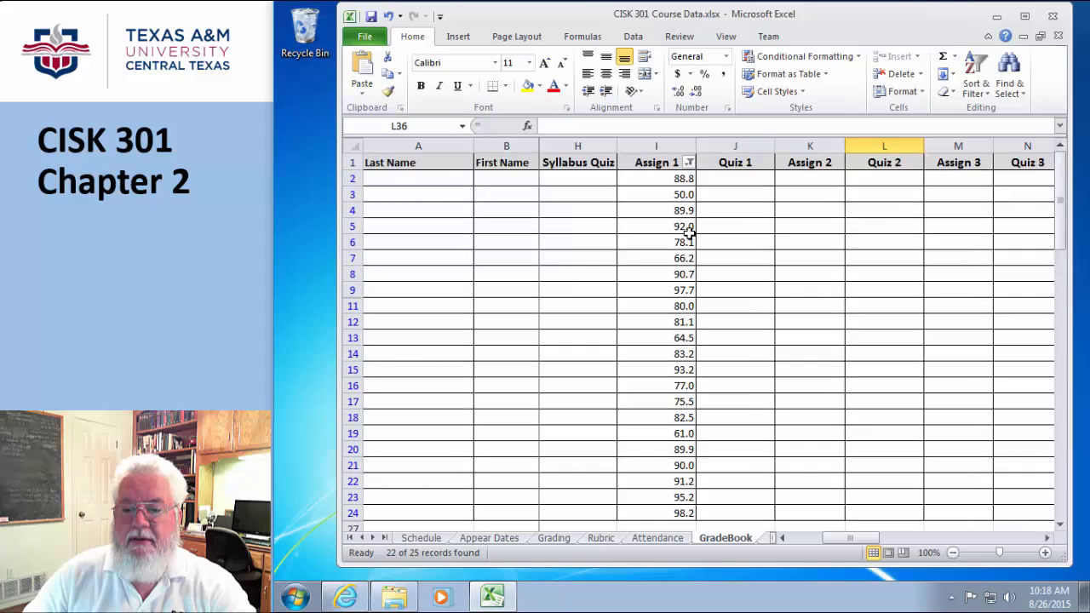
{"action": "left_click", "coordinate": [688, 161]}
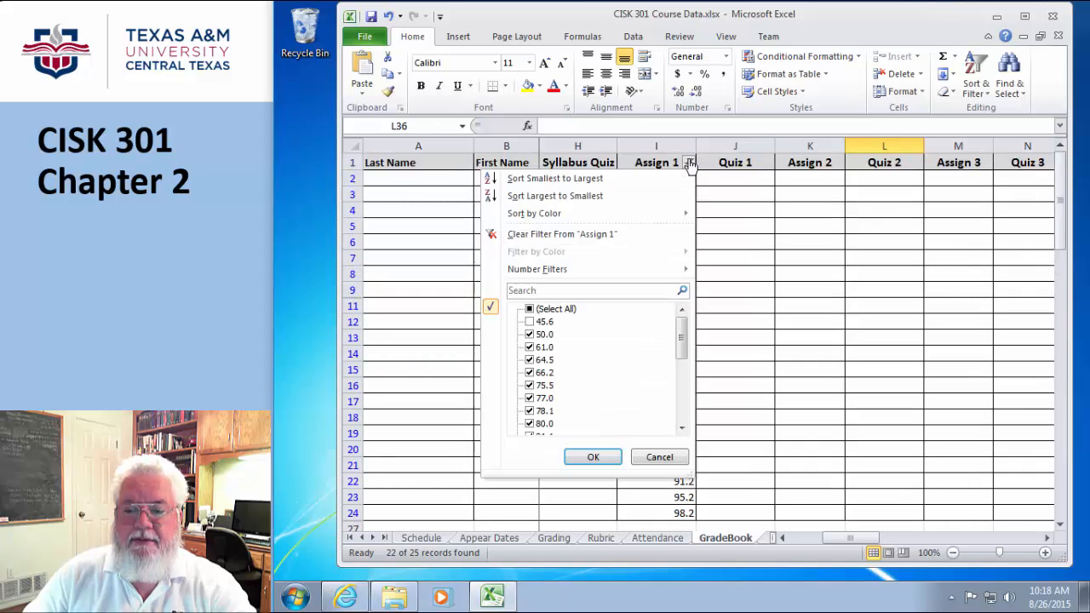
{"action": "left_click", "coordinate": [530, 308]}
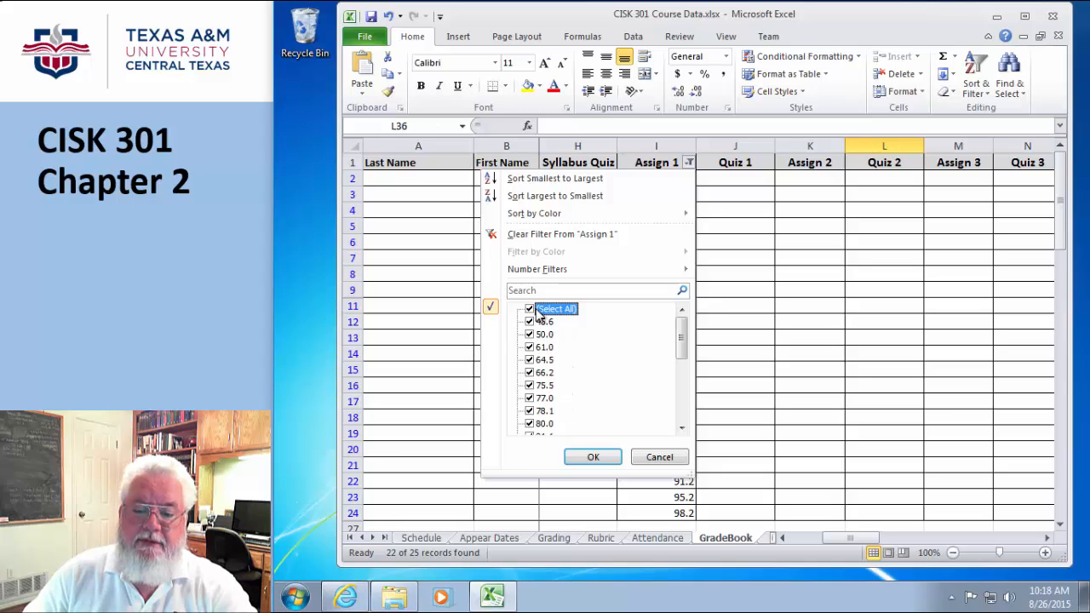
{"action": "left_click", "coordinate": [596, 455]}
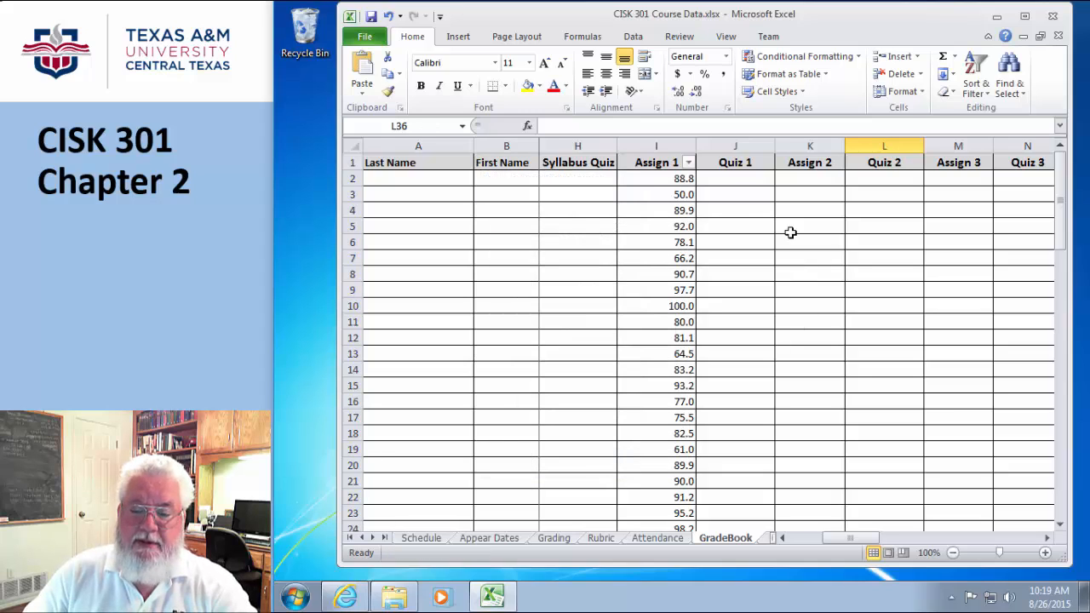
Turn off filtering on the Assign 1 column and review the summary calculations below the grades
{"action": "left_click", "coordinate": [660, 145]}
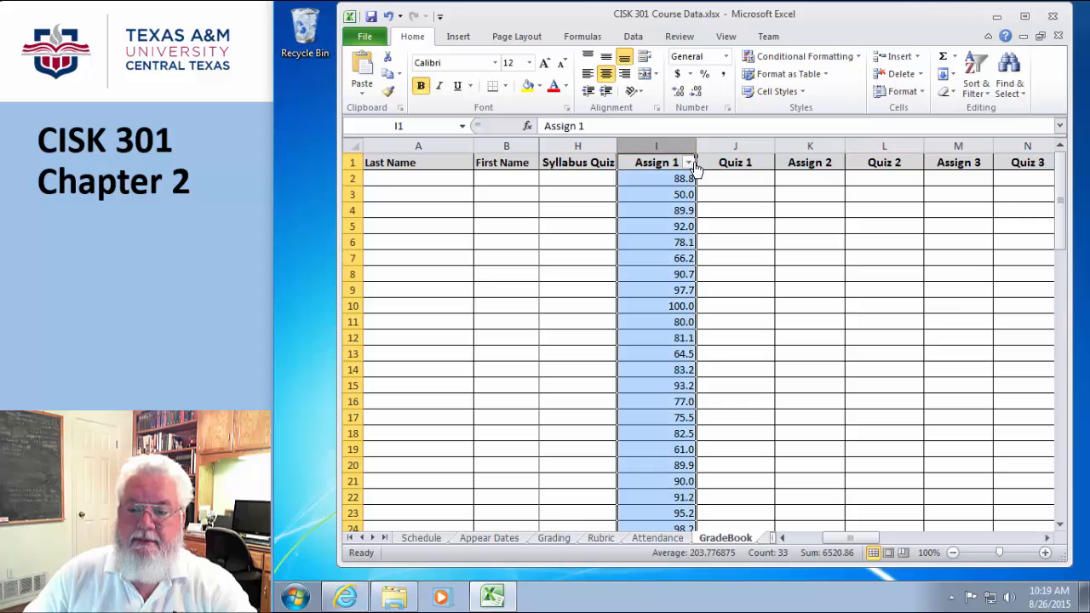
{"action": "left_click", "coordinate": [968, 100]}
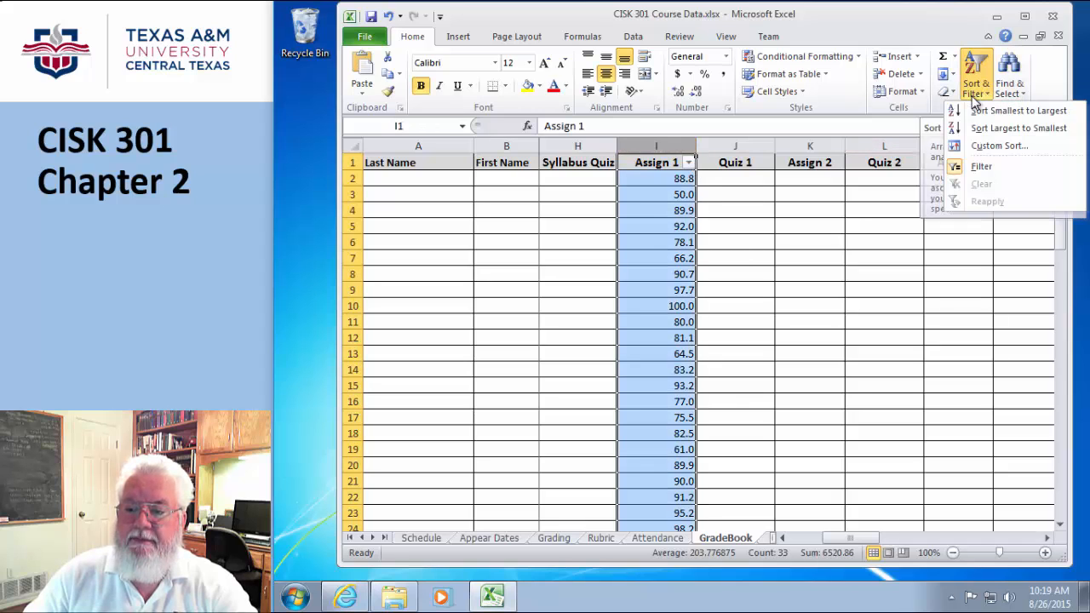
{"action": "key", "text": "Escape"}
{"action": "left_click", "coordinate": [839, 247]}
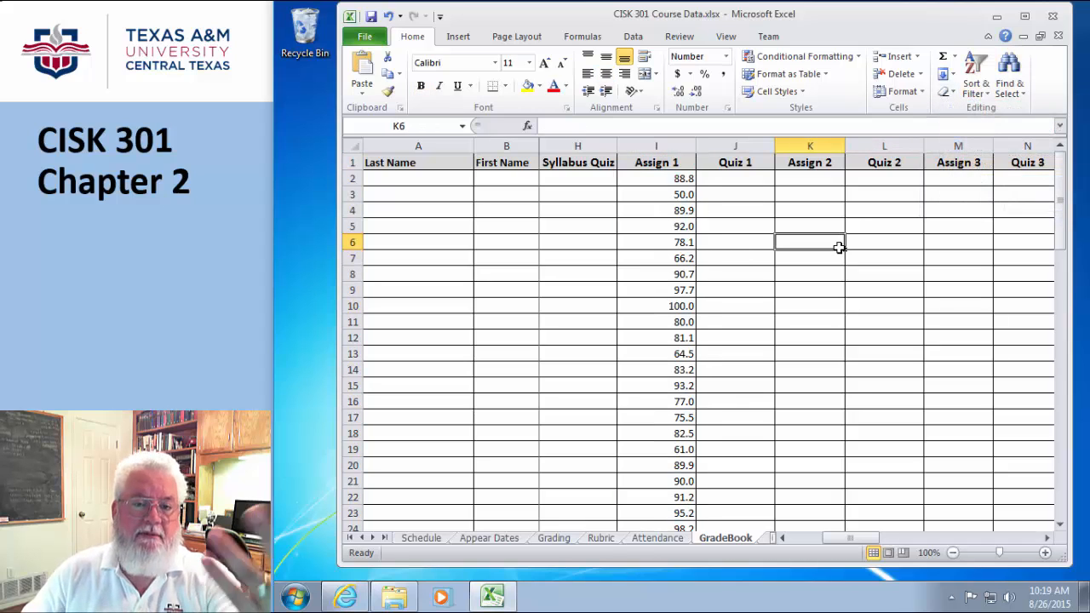
{"action": "scroll", "coordinate": [829, 274], "scroll_direction": "down", "scroll_amount": 5}
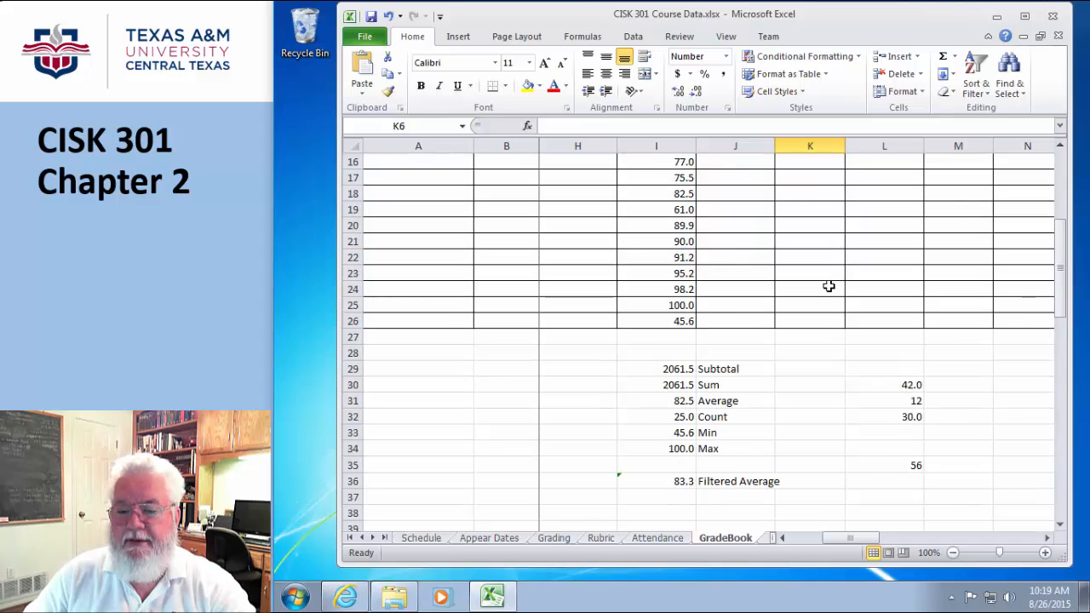
{"action": "scroll", "coordinate": [828, 287], "scroll_direction": "up", "scroll_amount": 5}
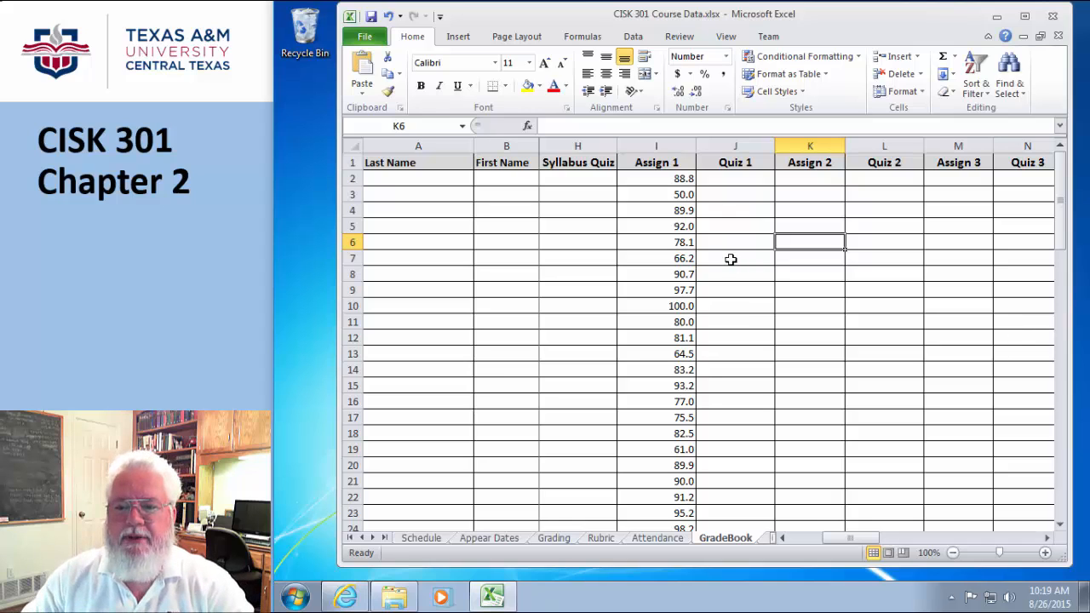
Apply the green-yellow-red color scale to the Assign 1 grades in I2:I26, with green marking the highest grades
{"action": "scroll", "coordinate": [729, 313], "scroll_direction": "down", "scroll_amount": 3}
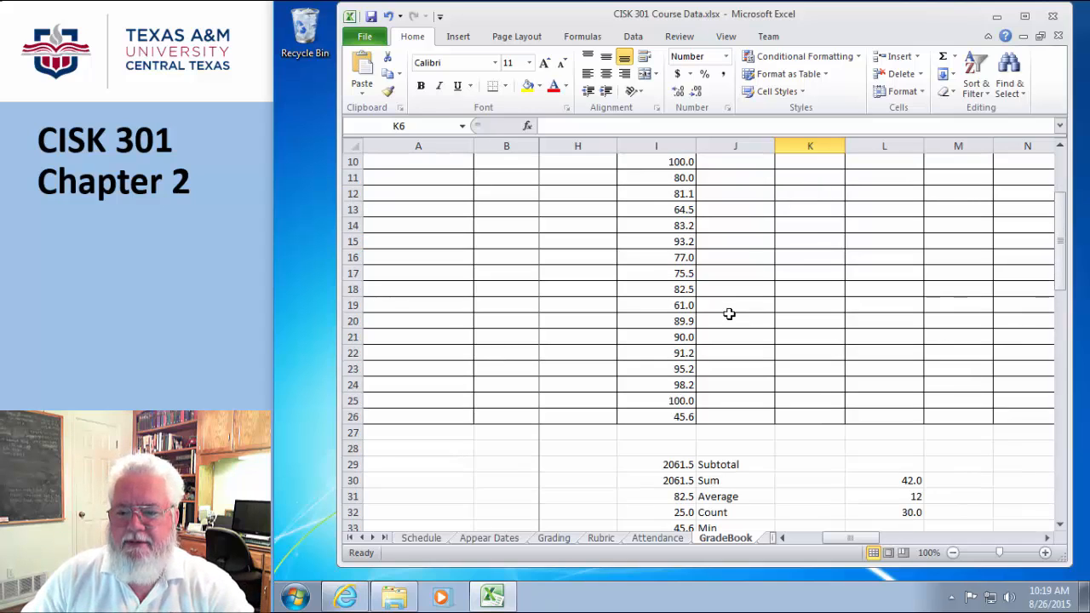
{"action": "scroll", "coordinate": [730, 311], "scroll_direction": "up", "scroll_amount": 3}
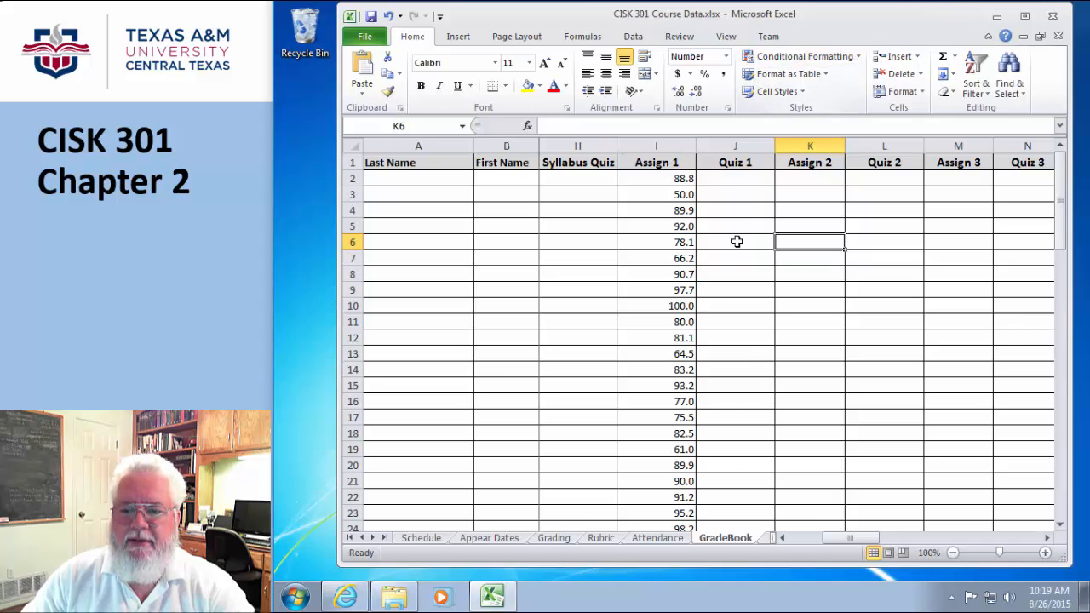
{"action": "left_click_drag", "start_coordinate": [684, 179], "coordinate": [663, 498]}
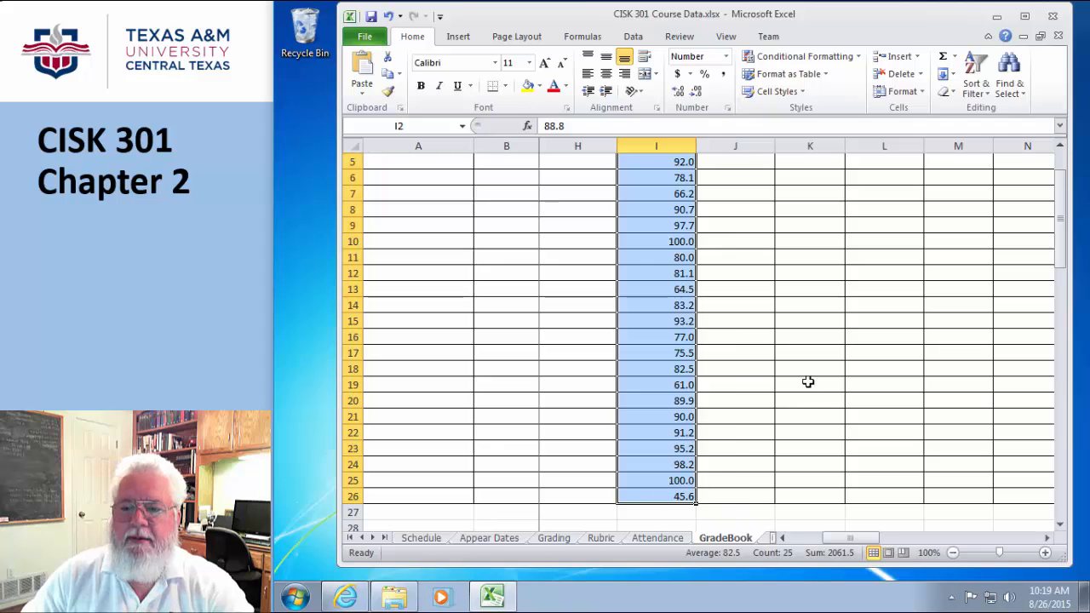
{"action": "left_click", "coordinate": [832, 57]}
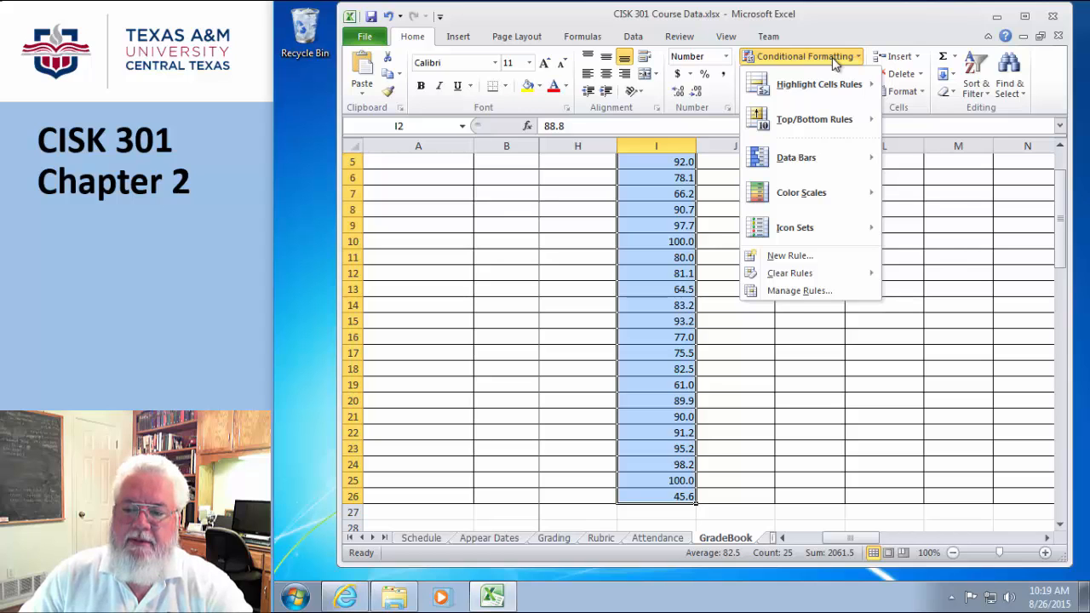
{"action": "mouse_move", "coordinate": [822, 121]}
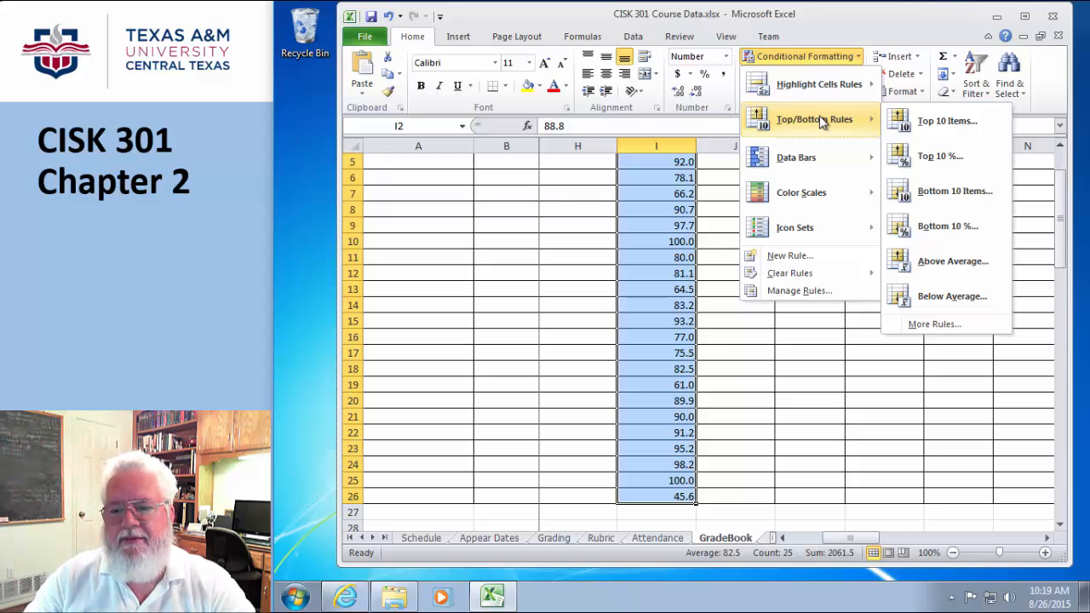
{"action": "mouse_move", "coordinate": [805, 195]}
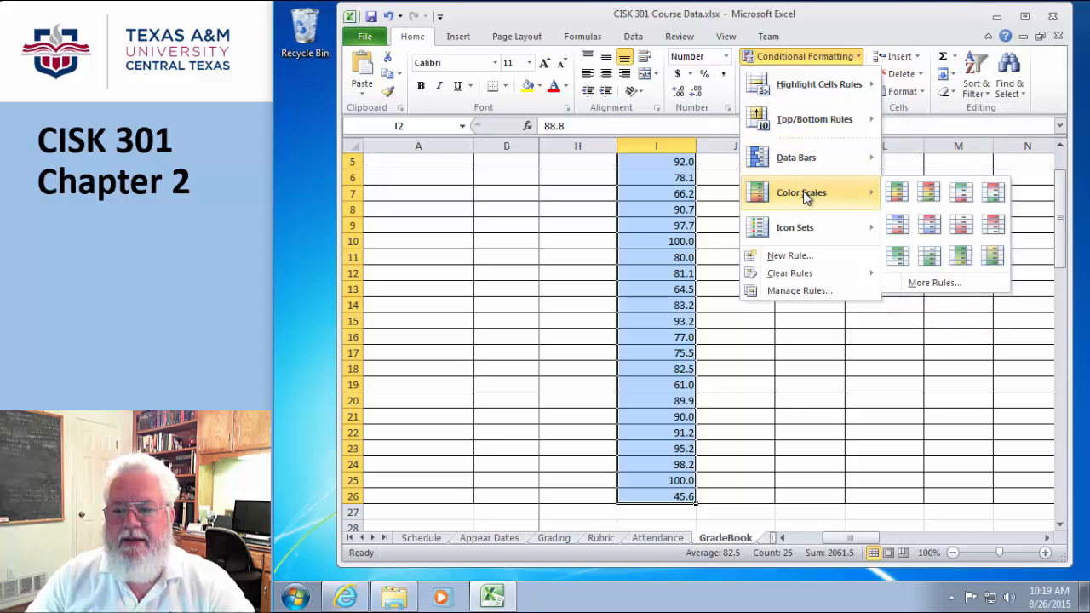
{"action": "left_click", "coordinate": [895, 196]}
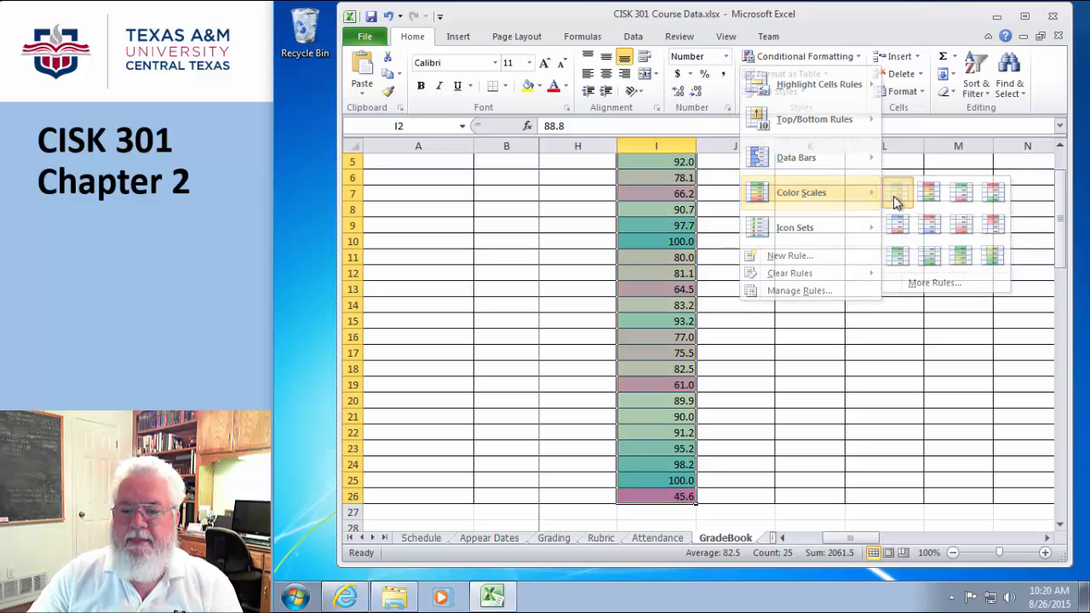
{"action": "left_click", "coordinate": [883, 344]}
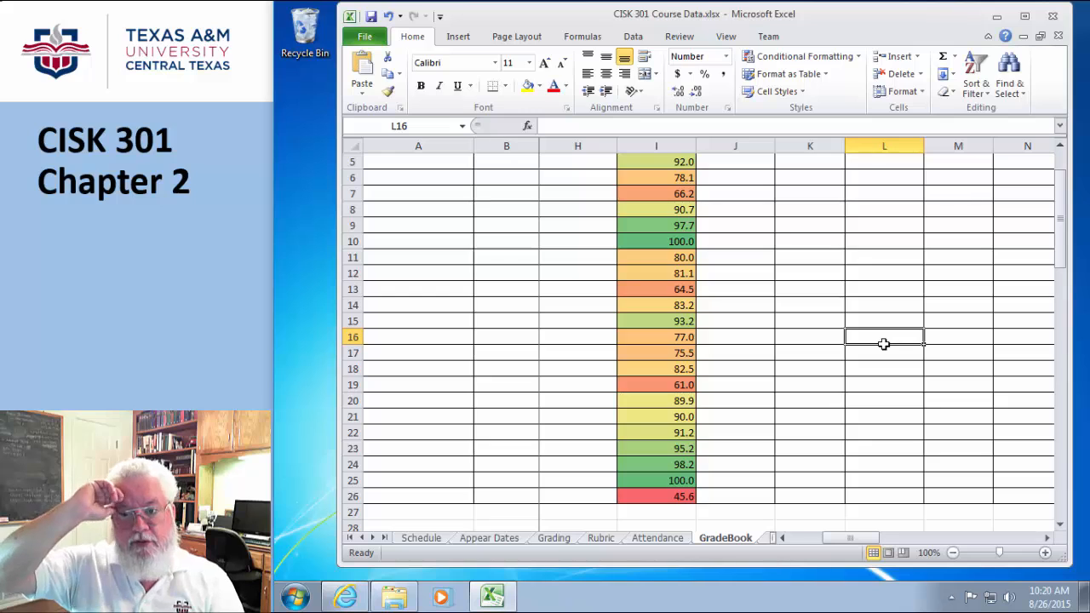
Review the color-scaled Assign 1 grades from the first row down to the summary calculations, comparing high and low grades
{"action": "scroll", "coordinate": [837, 307], "scroll_direction": "up", "scroll_amount": 2}
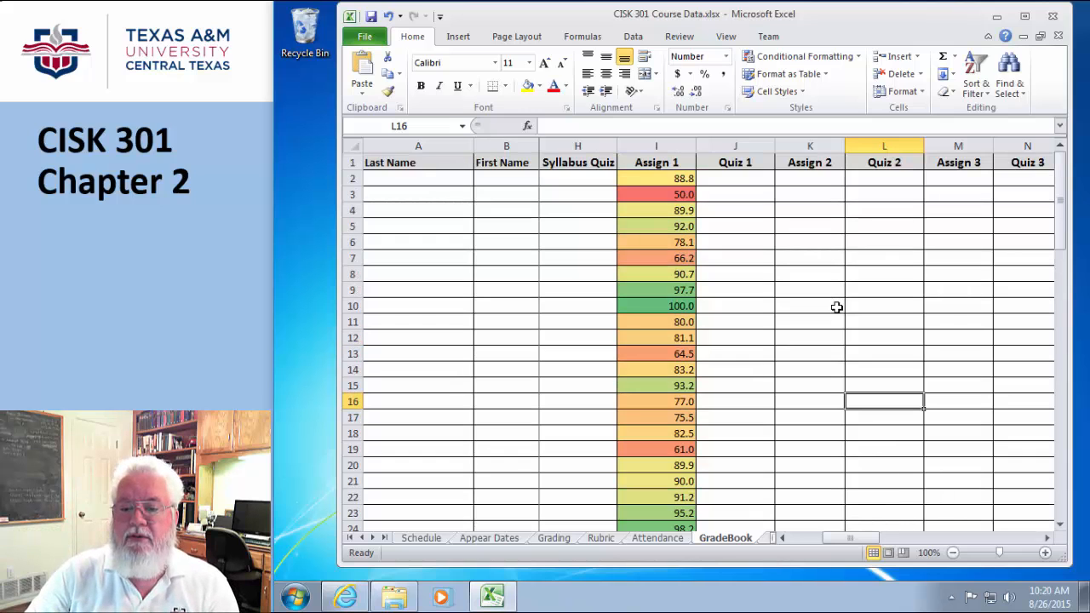
{"action": "scroll", "coordinate": [837, 307], "scroll_direction": "down", "scroll_amount": 3}
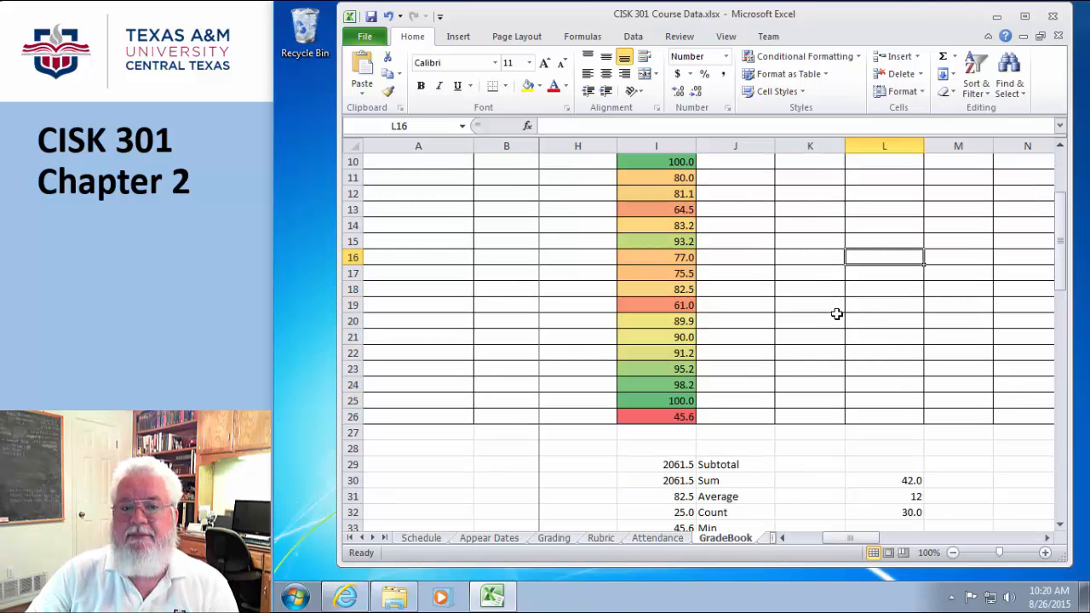
{"action": "scroll", "coordinate": [837, 314], "scroll_direction": "up", "scroll_amount": 3}
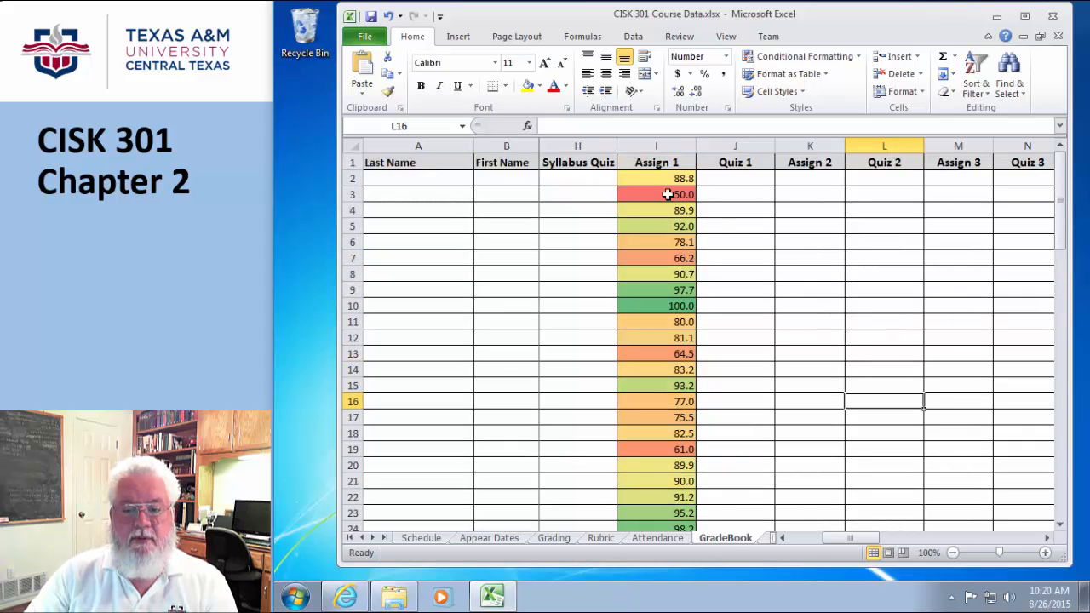
{"action": "scroll", "coordinate": [724, 222], "scroll_direction": "down", "scroll_amount": 3}
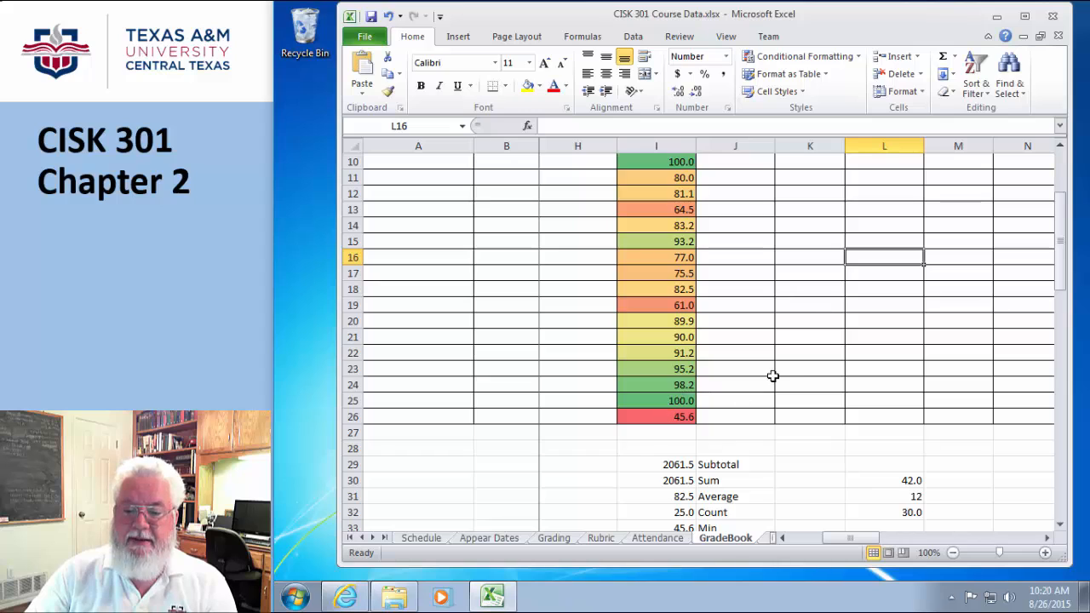
{"action": "scroll", "coordinate": [766, 369], "scroll_direction": "up", "scroll_amount": 2}
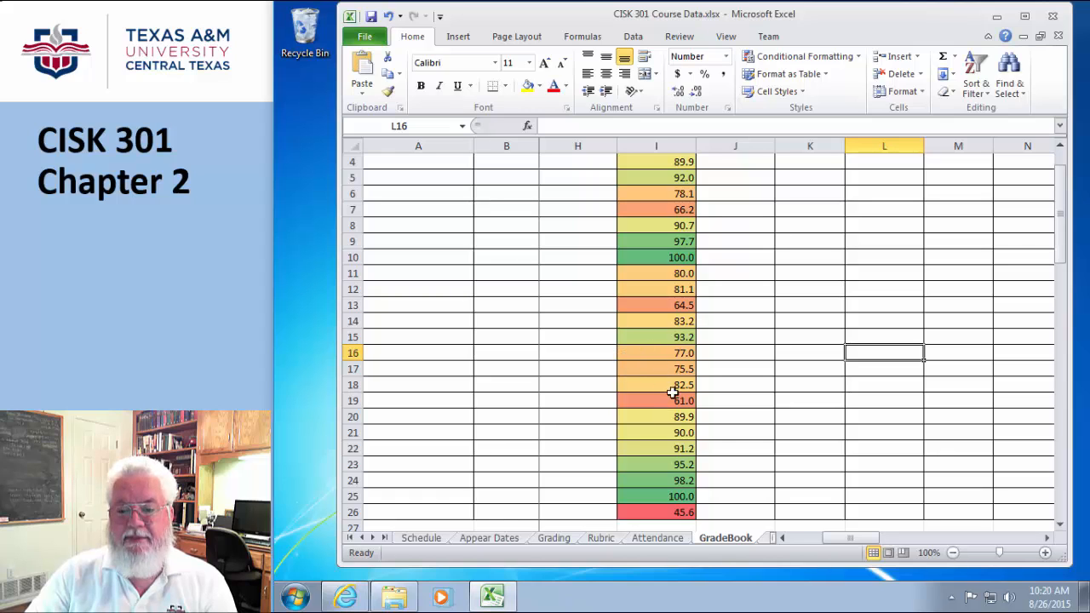
{"action": "scroll", "coordinate": [718, 433], "scroll_direction": "up", "scroll_amount": 1}
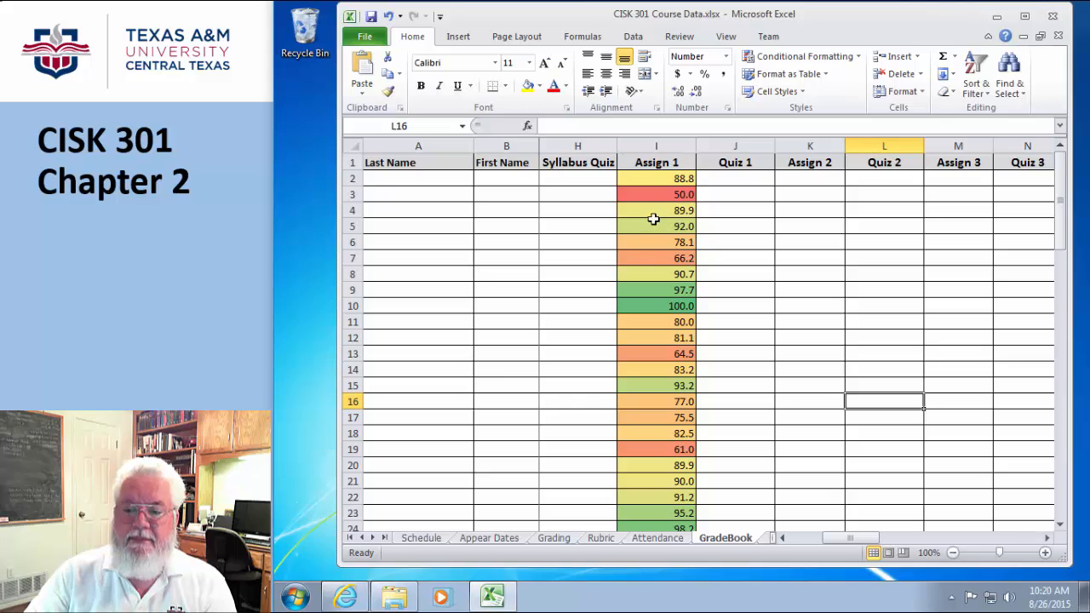
{"action": "scroll", "coordinate": [732, 326], "scroll_direction": "down", "scroll_amount": 3}
{"action": "scroll", "coordinate": [734, 329], "scroll_direction": "up", "scroll_amount": 3}
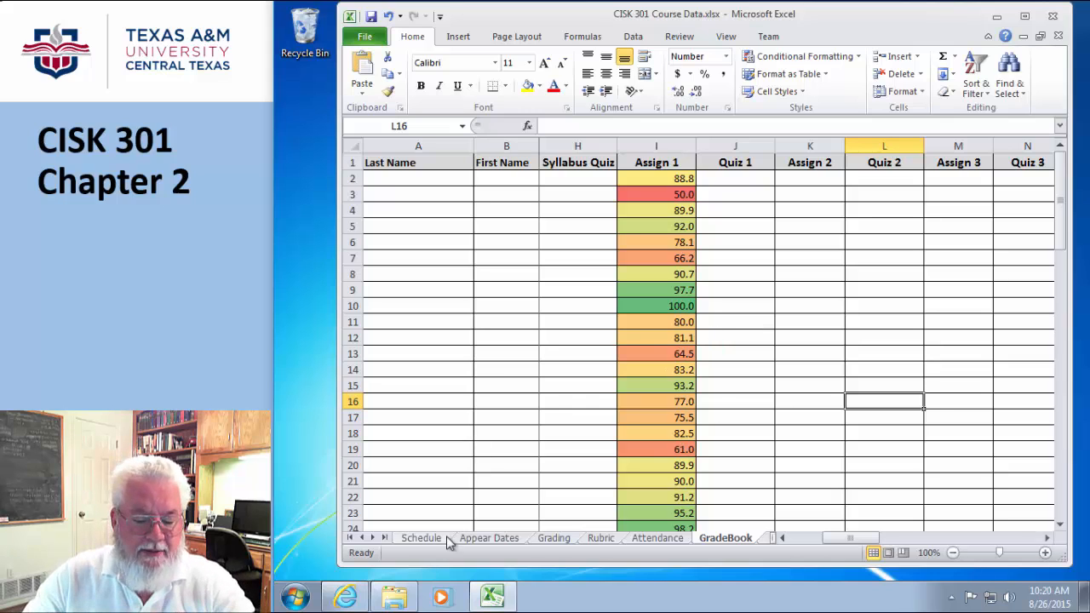
On the Schedule sheet, apply the Red - Yellow - Green Color Scale to the Selected page counts in L4:L17
{"action": "left_click", "coordinate": [417, 537]}
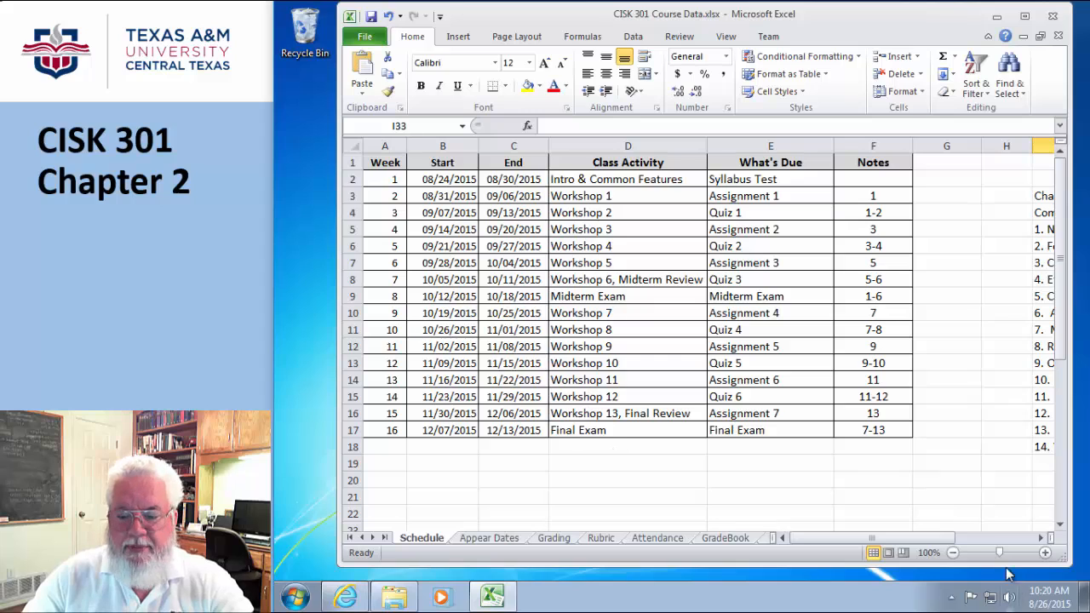
{"action": "left_click_drag", "start_coordinate": [872, 540], "coordinate": [935, 545]}
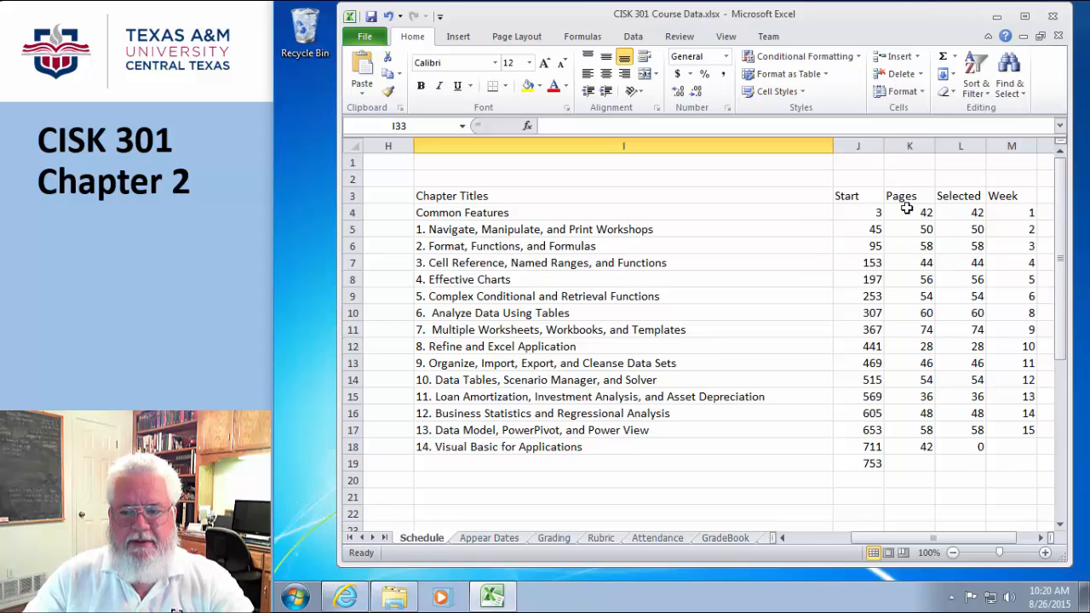
{"action": "mouse_move", "coordinate": [903, 542]}
{"action": "left_mouse_down"}
{"action": "mouse_move", "coordinate": [943, 537]}
{"action": "mouse_move", "coordinate": [910, 537]}
{"action": "left_mouse_up"}
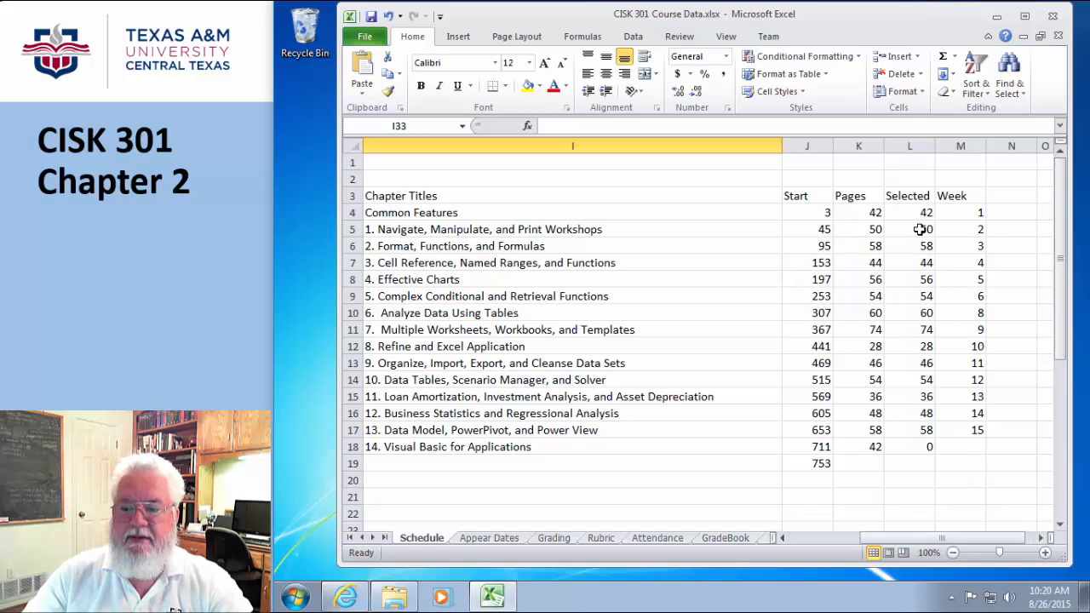
{"action": "left_click_drag", "start_coordinate": [921, 213], "coordinate": [926, 428]}
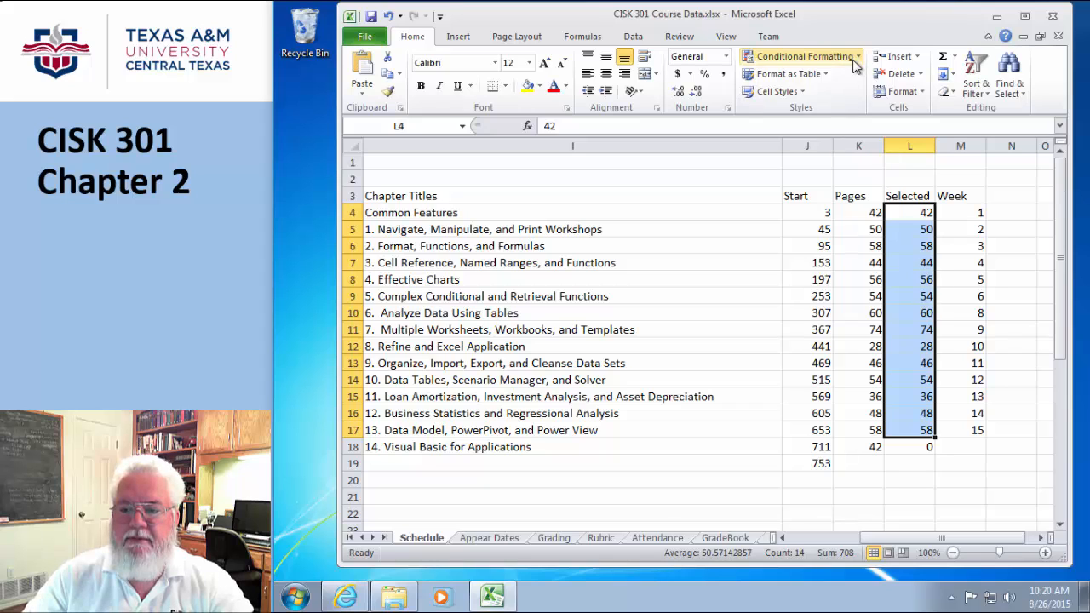
{"action": "left_click", "coordinate": [797, 57]}
{"action": "mouse_move", "coordinate": [762, 194]}
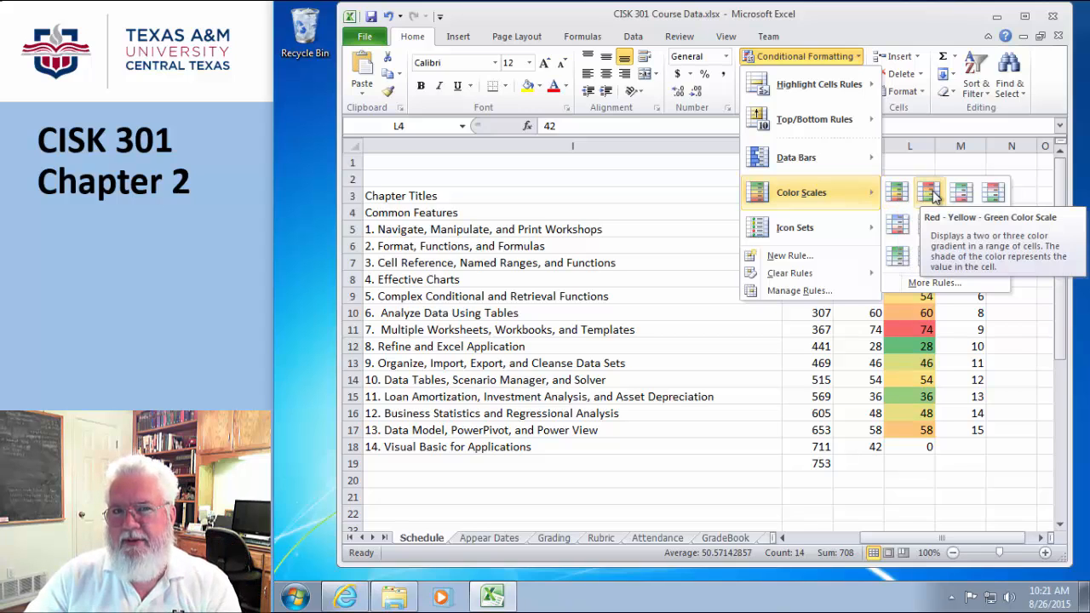
{"action": "left_click", "coordinate": [932, 195]}
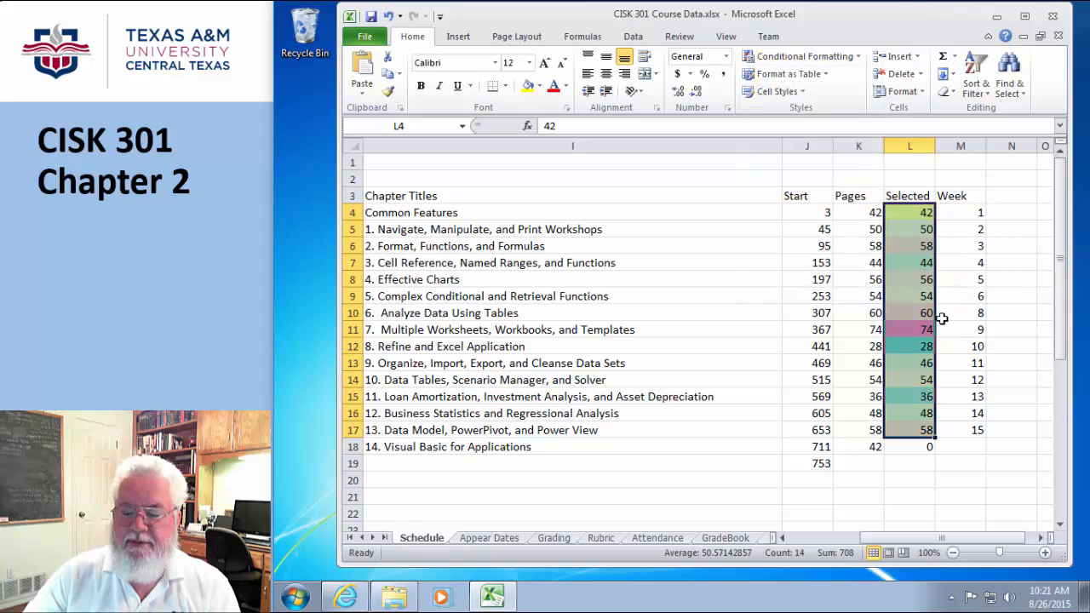
{"action": "left_click", "coordinate": [968, 480]}
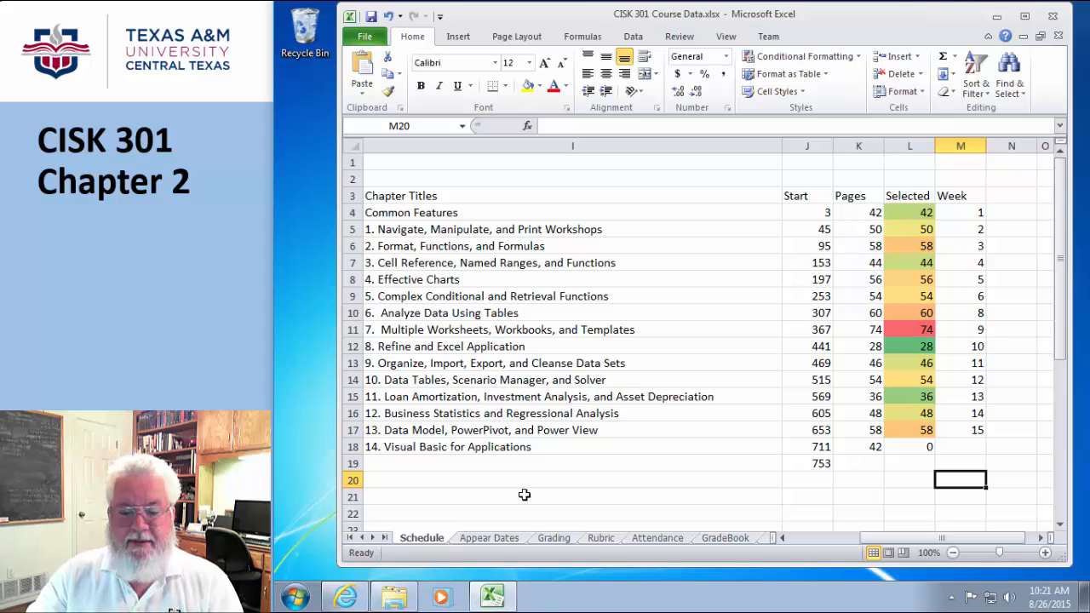
Go through the Grading, Rubric and Attendance sheets and return to the GradeBook sheet
{"action": "left_click", "coordinate": [562, 540]}
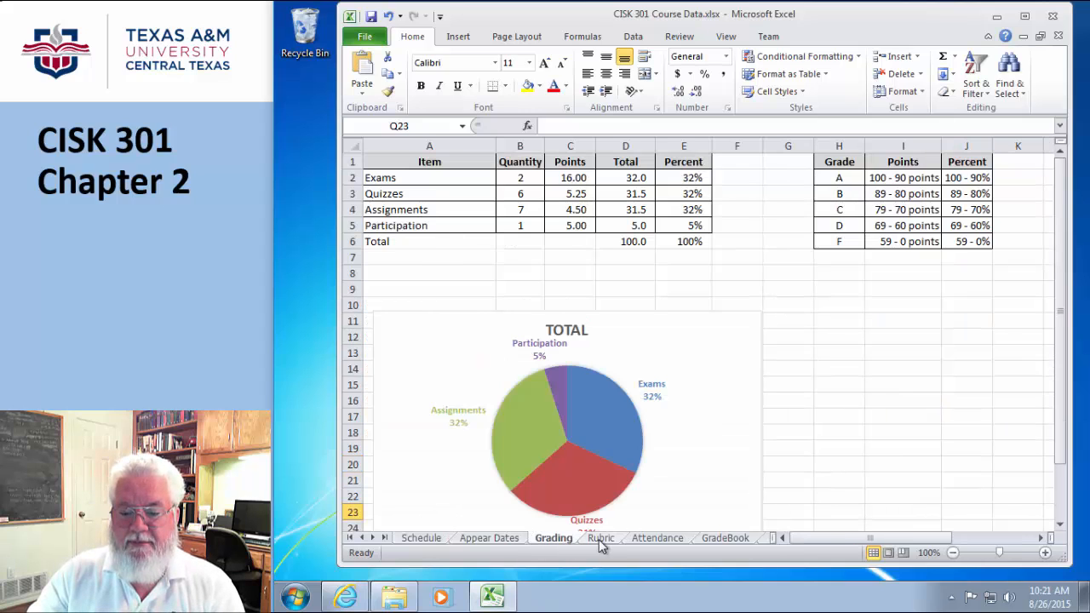
{"action": "left_click", "coordinate": [598, 539]}
{"action": "left_click", "coordinate": [635, 541]}
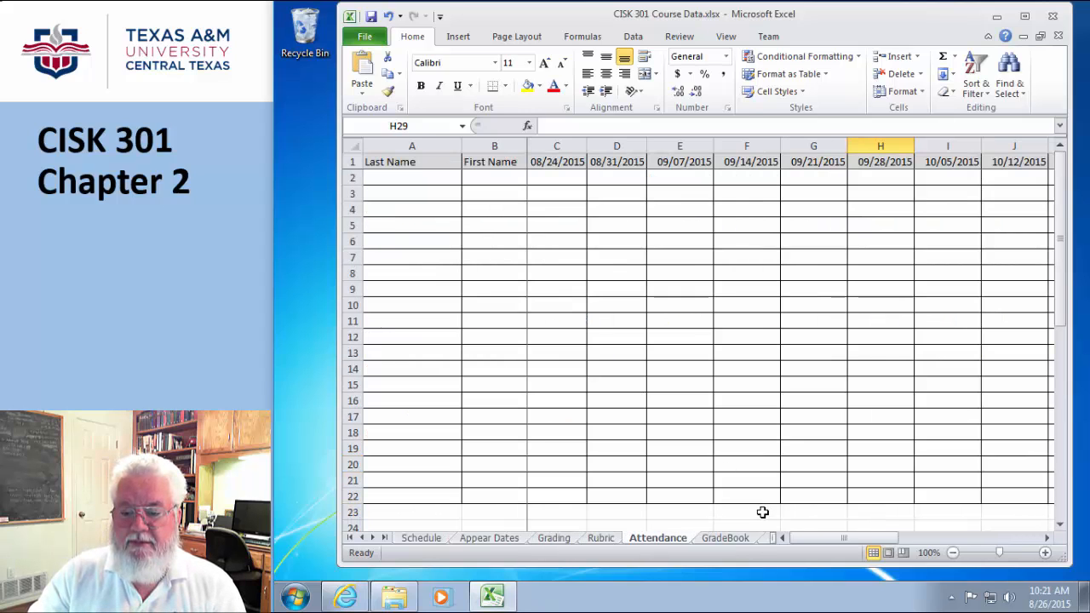
{"action": "left_click", "coordinate": [733, 537]}
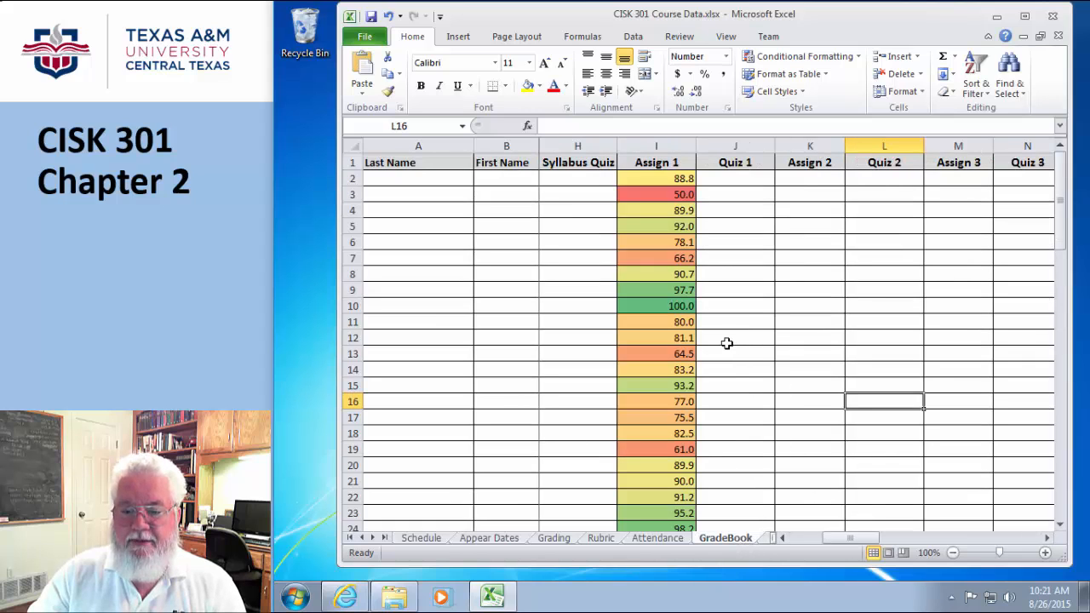
Examine the new conditional formatting rule options for the Assign 1 grades, including format styles and formula-based rules, without creating a rule
{"action": "scroll", "coordinate": [724, 350], "scroll_direction": "down", "scroll_amount": 1}
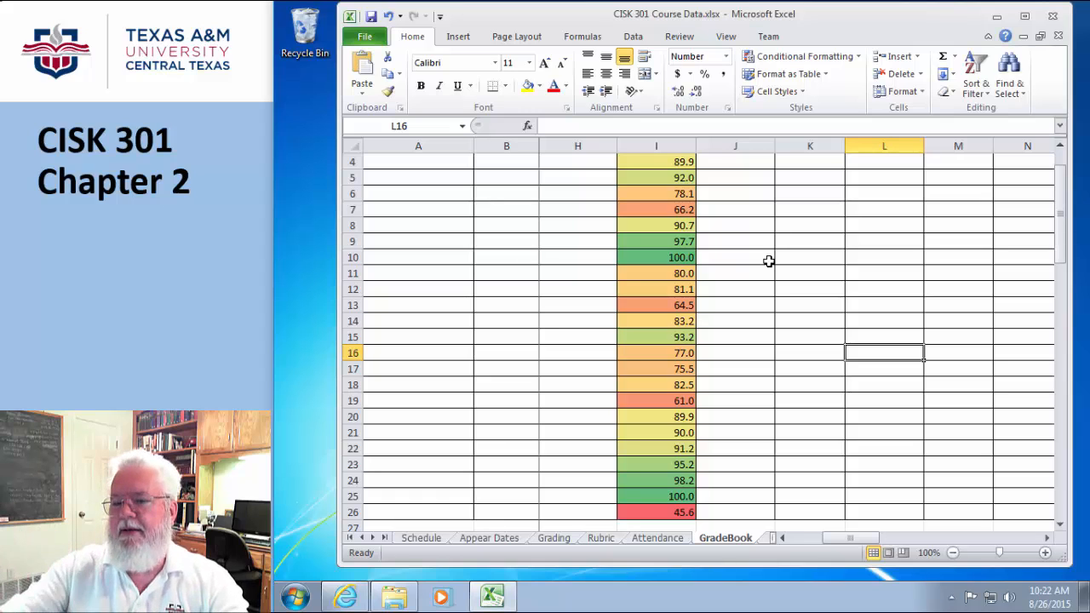
{"action": "left_click", "coordinate": [662, 512]}
{"action": "left_click_drag", "start_coordinate": [671, 494], "coordinate": [650, 185]}
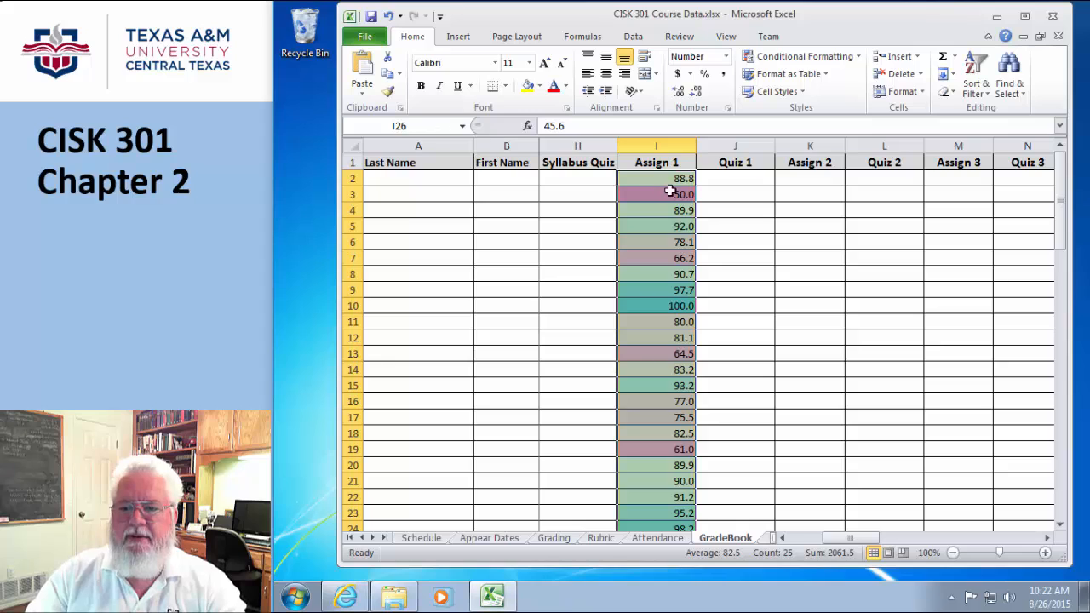
{"action": "left_click", "coordinate": [856, 58]}
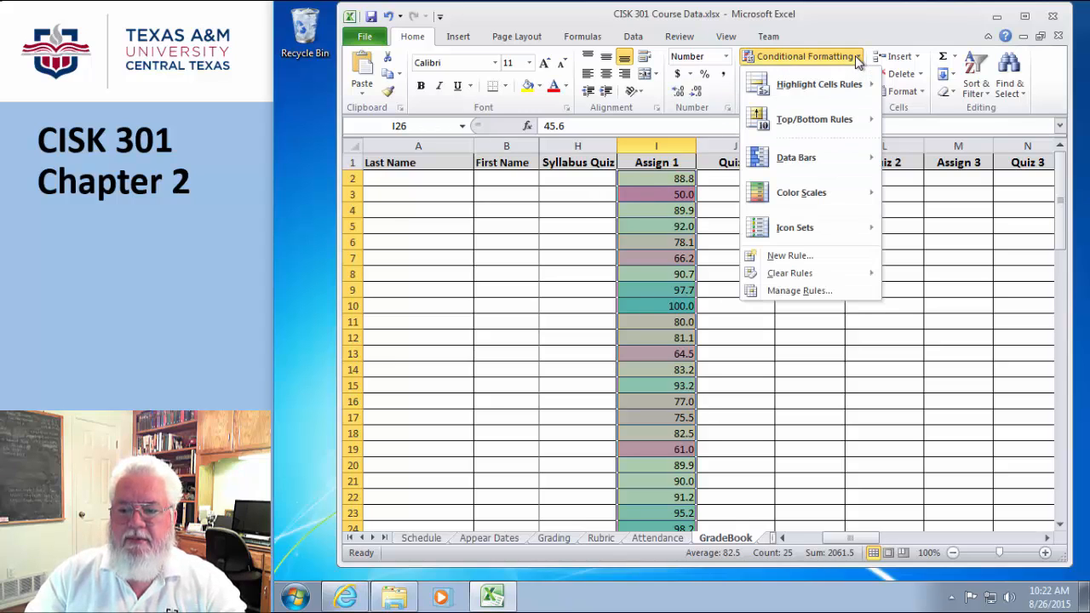
{"action": "left_click", "coordinate": [778, 256]}
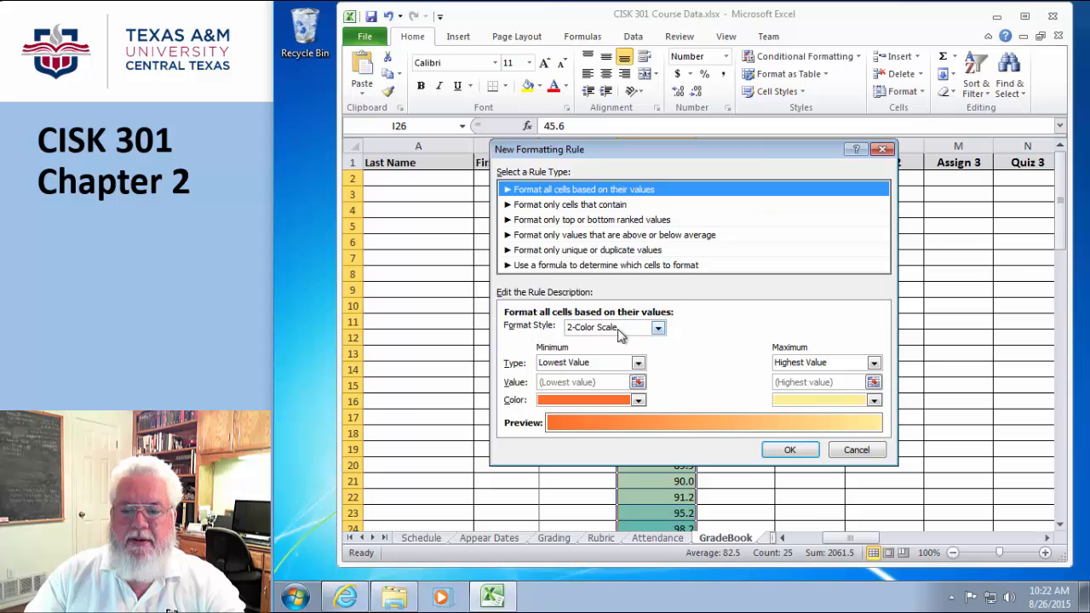
{"action": "left_click", "coordinate": [658, 330]}
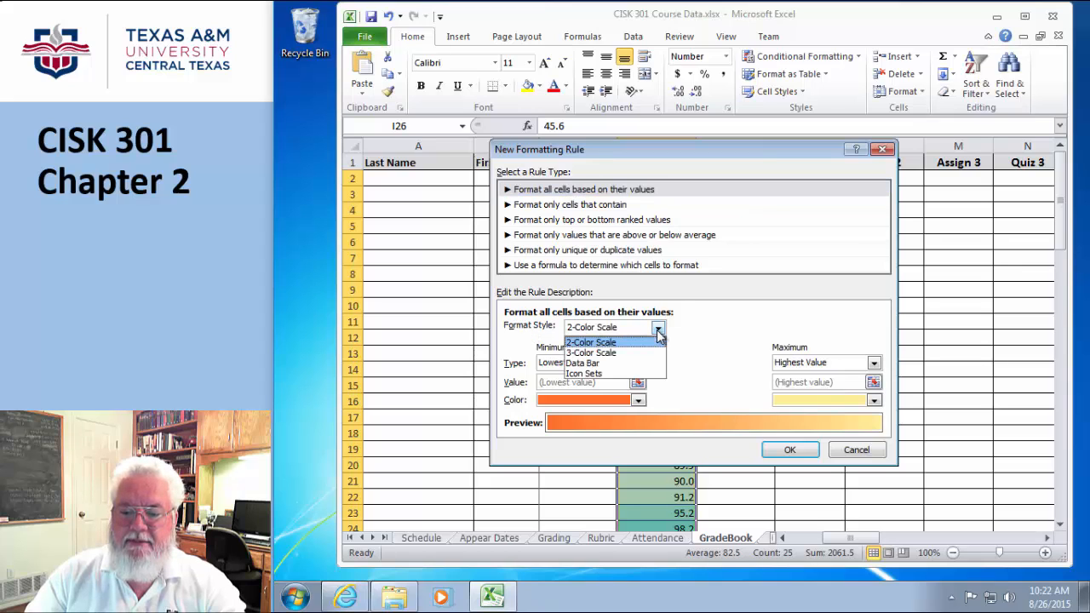
{"action": "left_click", "coordinate": [741, 322]}
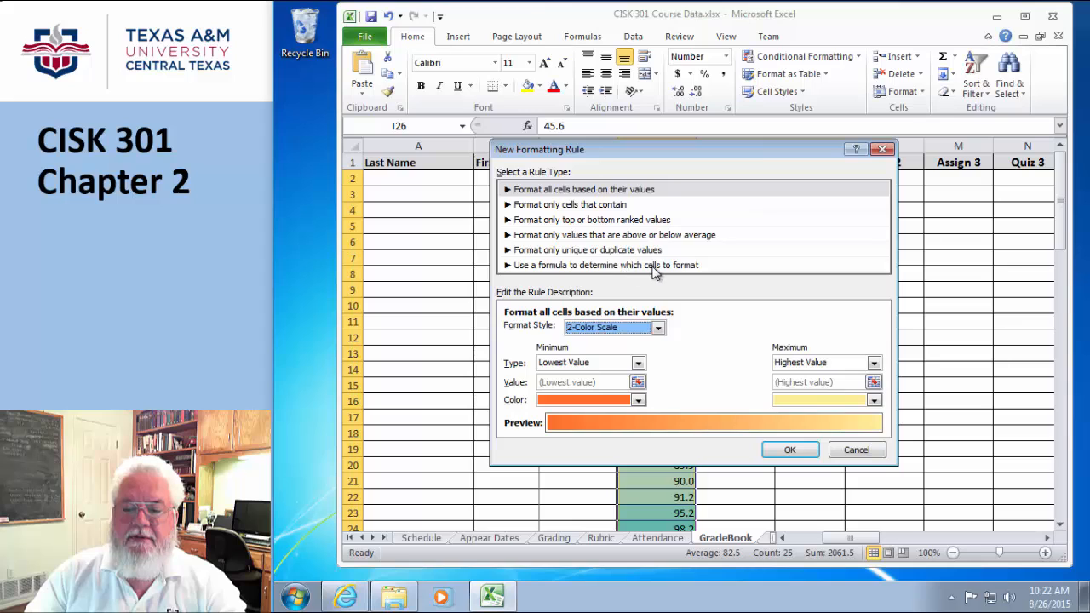
{"action": "left_click", "coordinate": [617, 267]}
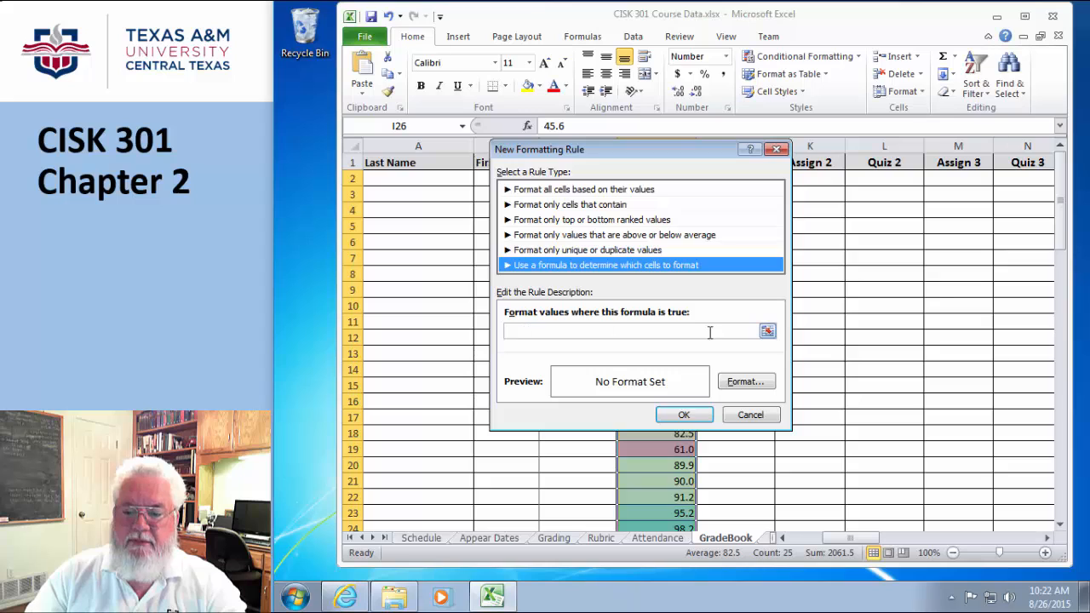
{"action": "left_click", "coordinate": [768, 331]}
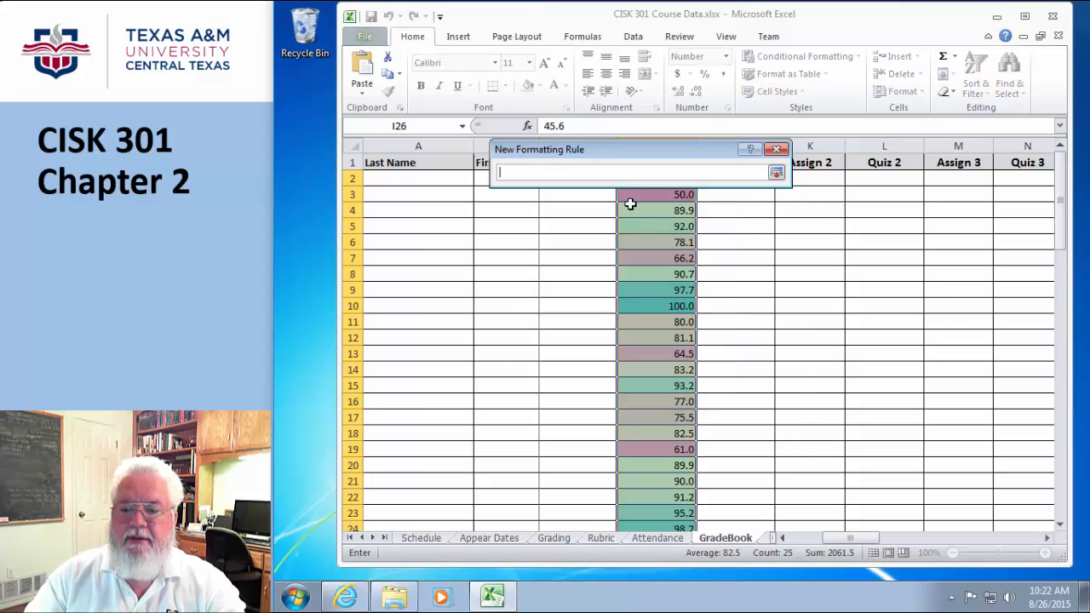
{"action": "left_click", "coordinate": [776, 172]}
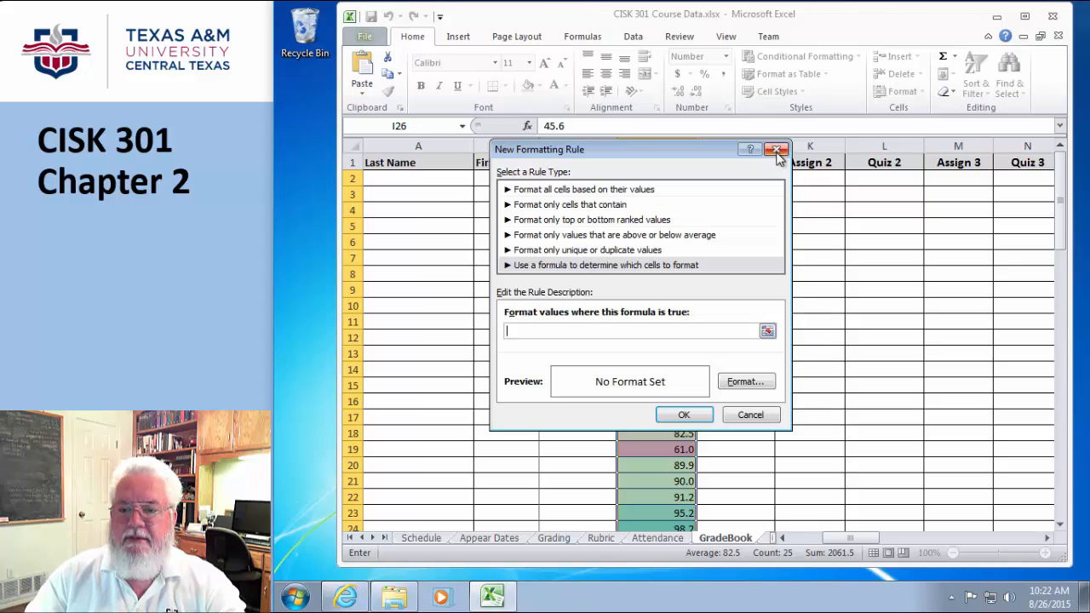
{"action": "left_click", "coordinate": [751, 416]}
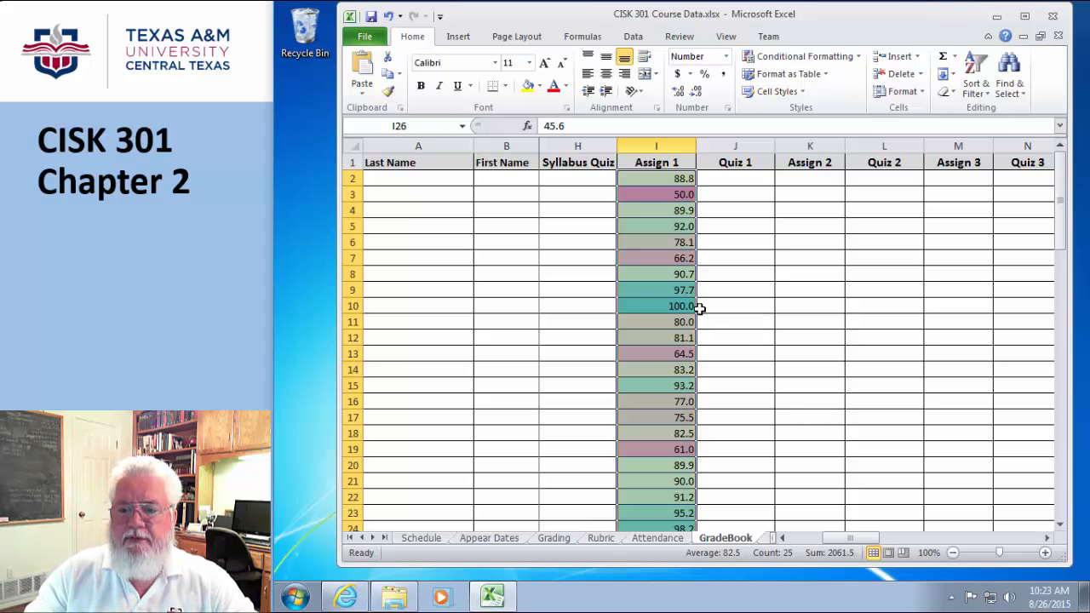
{"action": "left_click", "coordinate": [854, 58]}
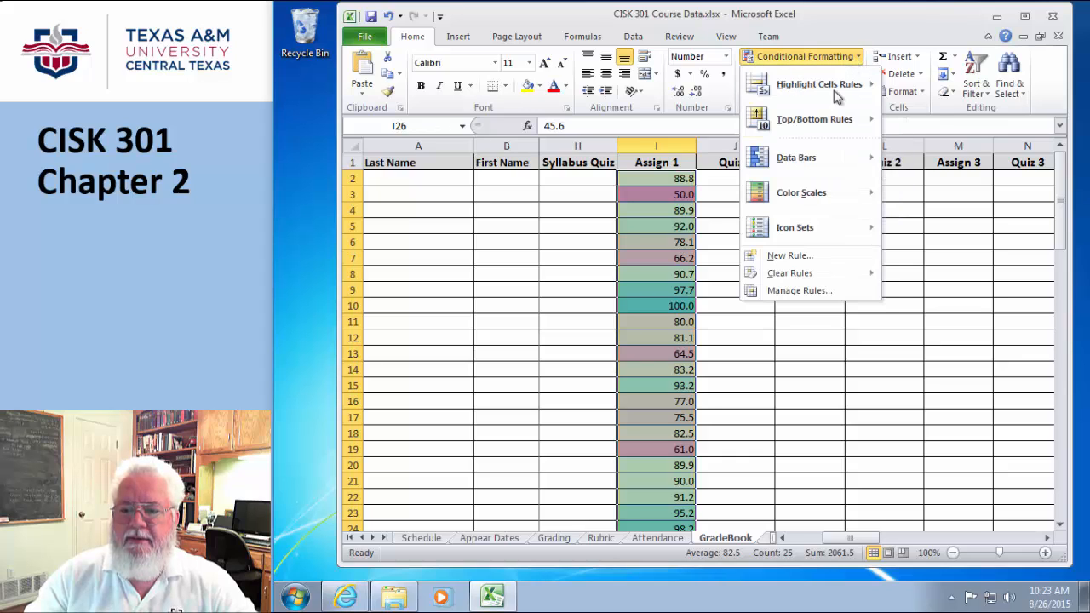
{"action": "mouse_move", "coordinate": [819, 162]}
{"action": "mouse_move", "coordinate": [811, 194]}
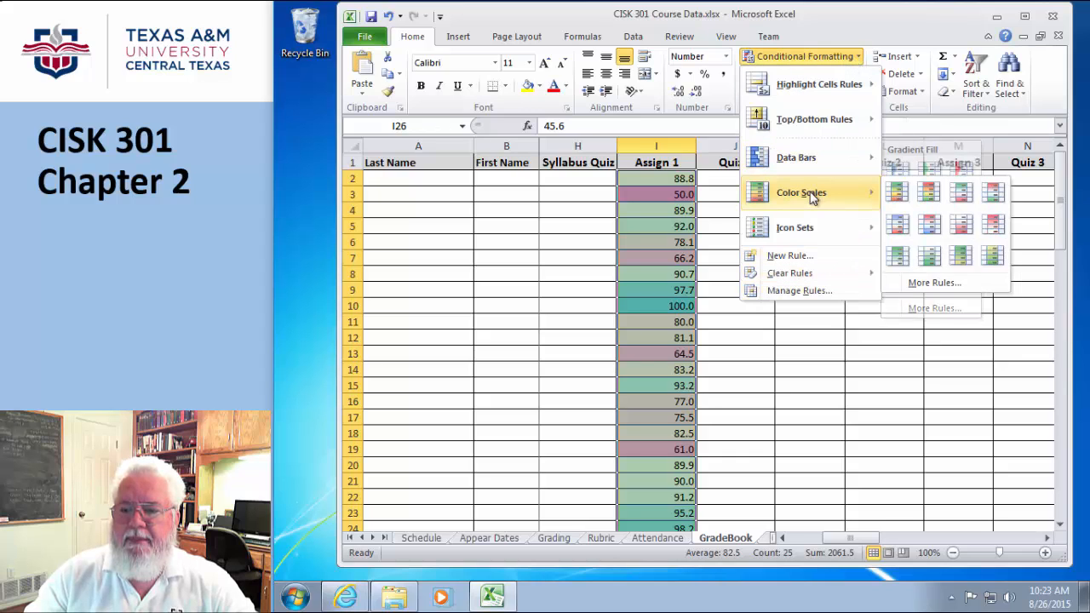
{"action": "left_click", "coordinate": [826, 511]}
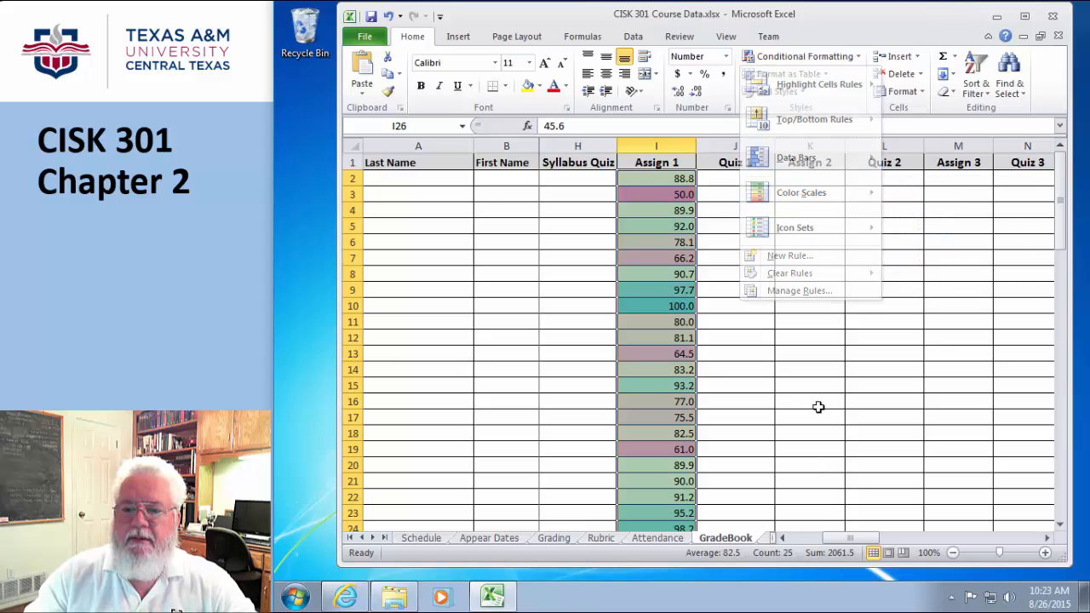
{"action": "left_click", "coordinate": [801, 208]}
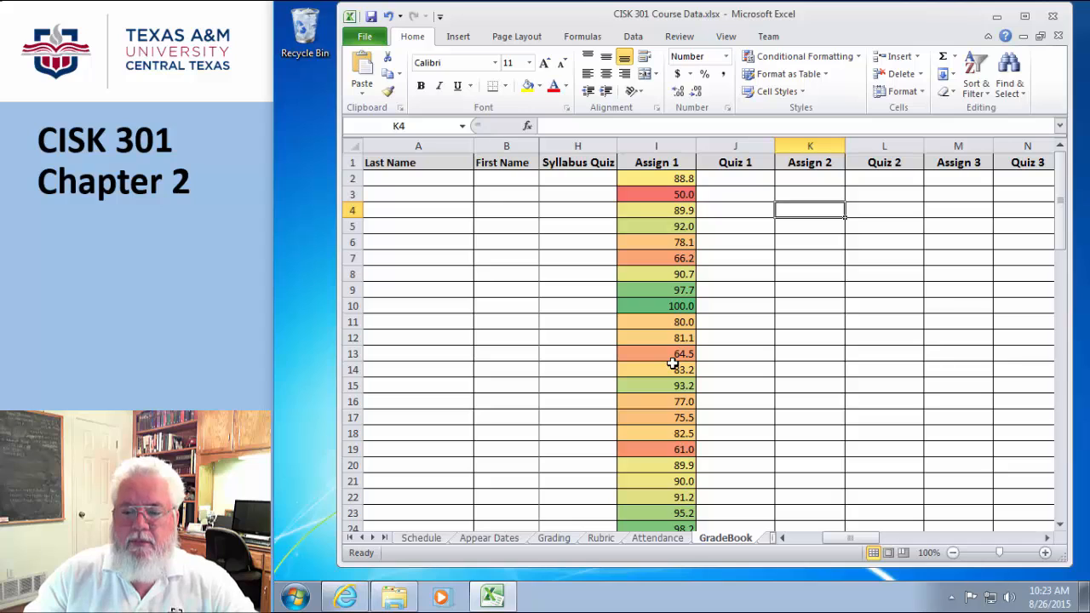
{"action": "scroll", "coordinate": [672, 366], "scroll_direction": "down", "scroll_amount": 4}
{"action": "scroll", "coordinate": [671, 370], "scroll_direction": "up", "scroll_amount": 4}
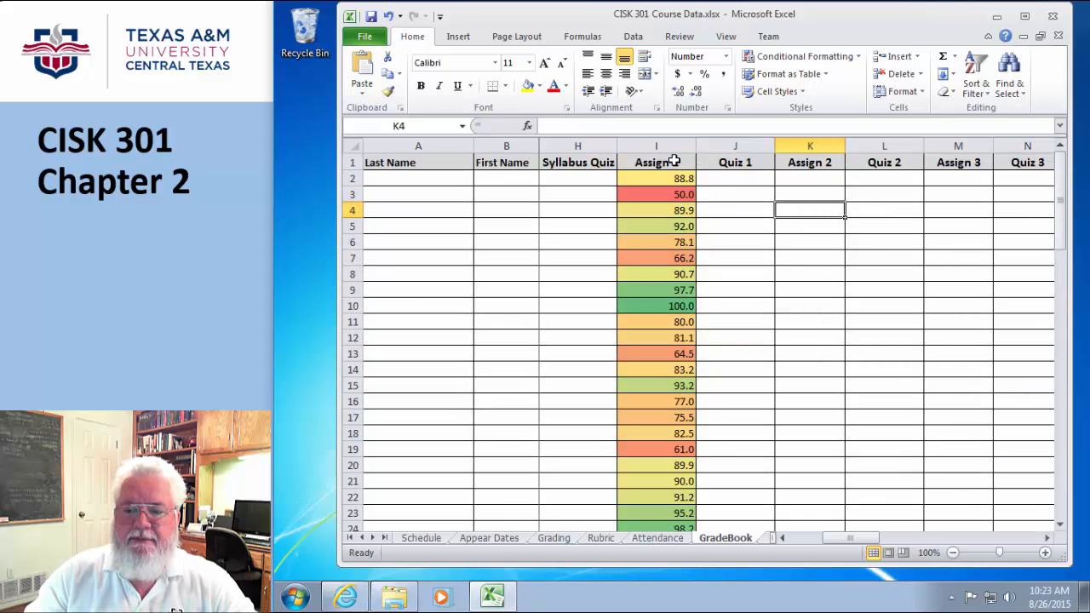
Add a filter to the Assign 1 column over I1:I26 on the GradeBook sheet
{"action": "left_click_drag", "start_coordinate": [651, 162], "coordinate": [652, 497]}
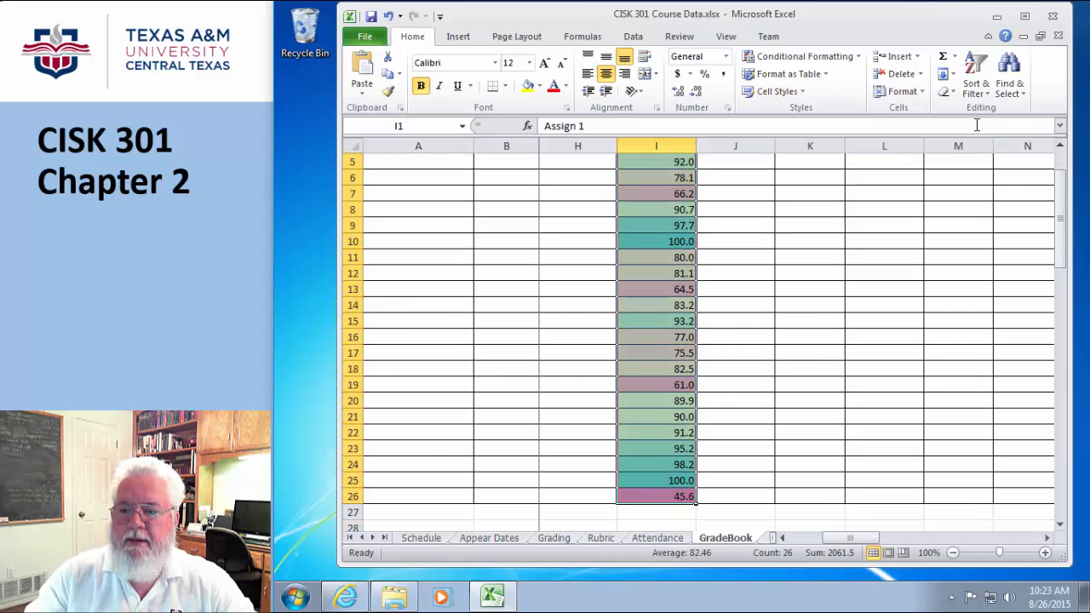
{"action": "left_click", "coordinate": [988, 85]}
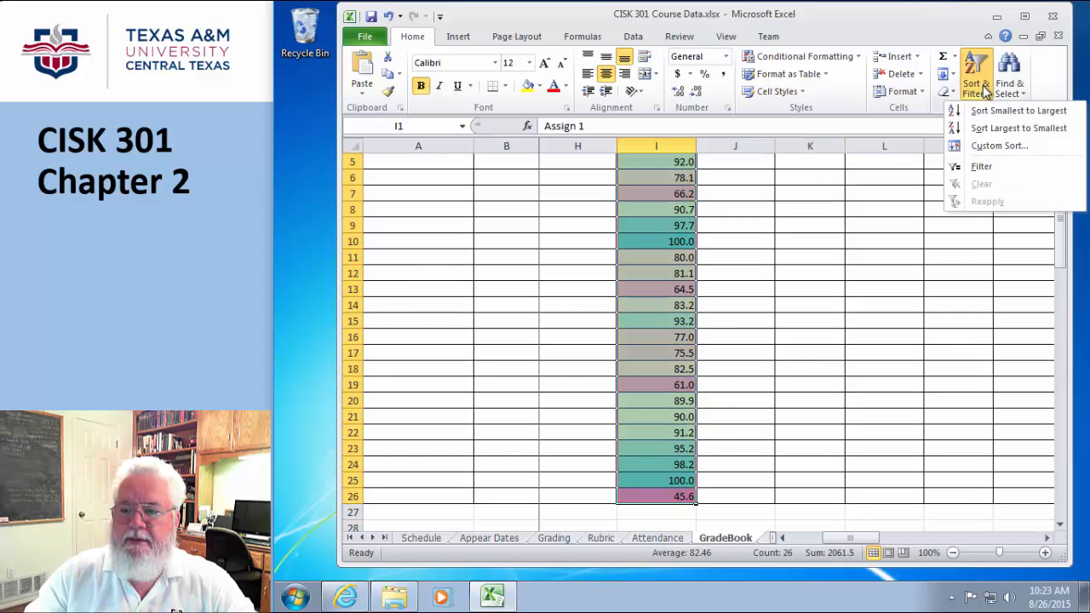
{"action": "left_click", "coordinate": [970, 168]}
{"action": "left_click", "coordinate": [882, 269]}
Filter the 66.2 grade out of the Assign 1 column and compare the summary calculations below the grades
{"action": "scroll", "coordinate": [880, 263], "scroll_direction": "down", "scroll_amount": 6}
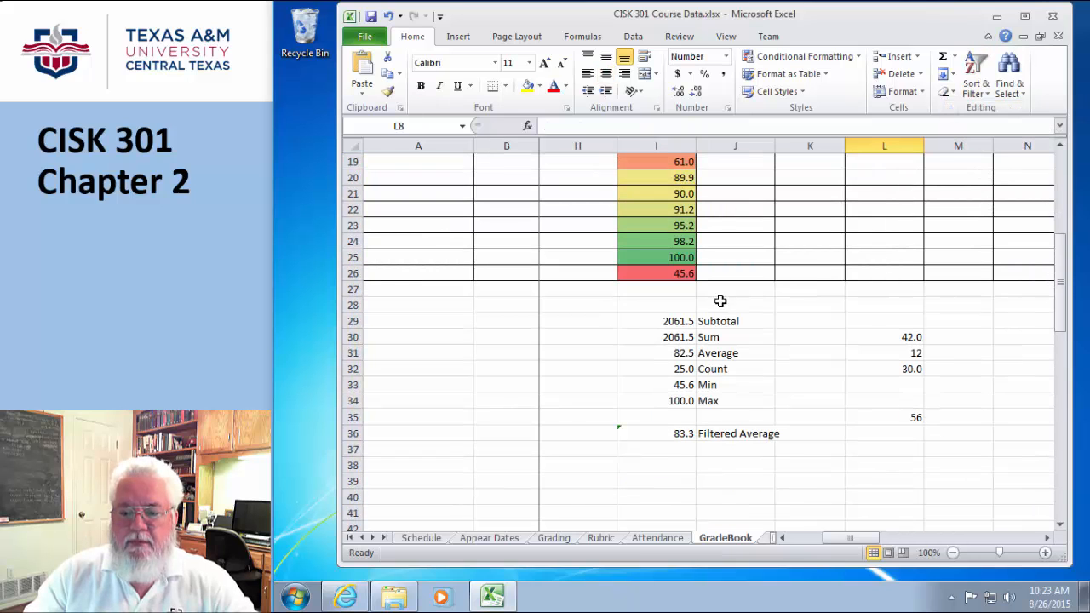
{"action": "scroll", "coordinate": [689, 323], "scroll_direction": "up", "scroll_amount": 6}
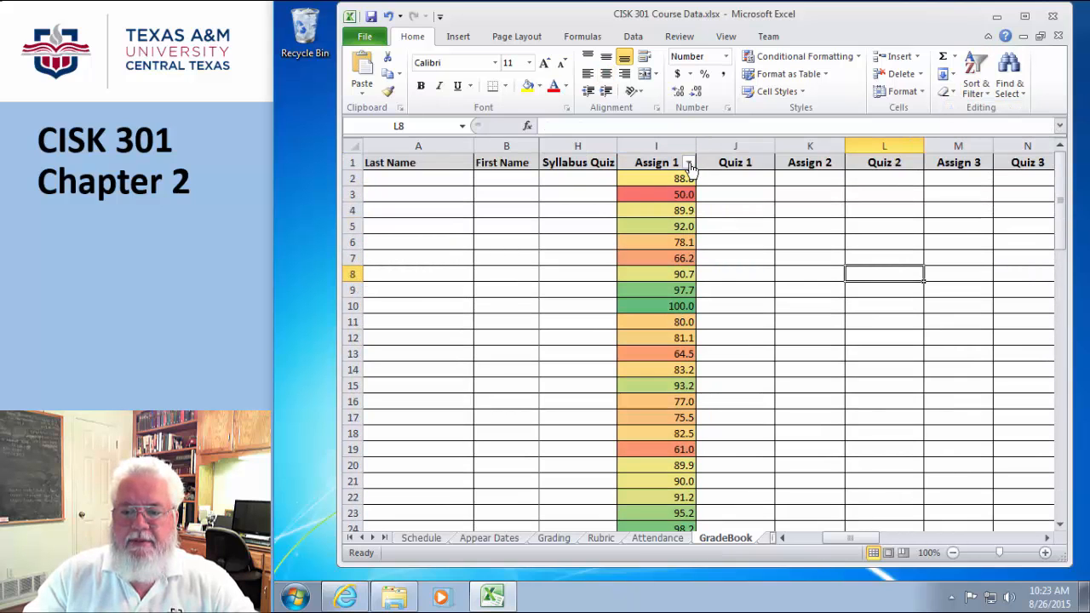
{"action": "left_click", "coordinate": [689, 164]}
{"action": "left_click", "coordinate": [543, 372]}
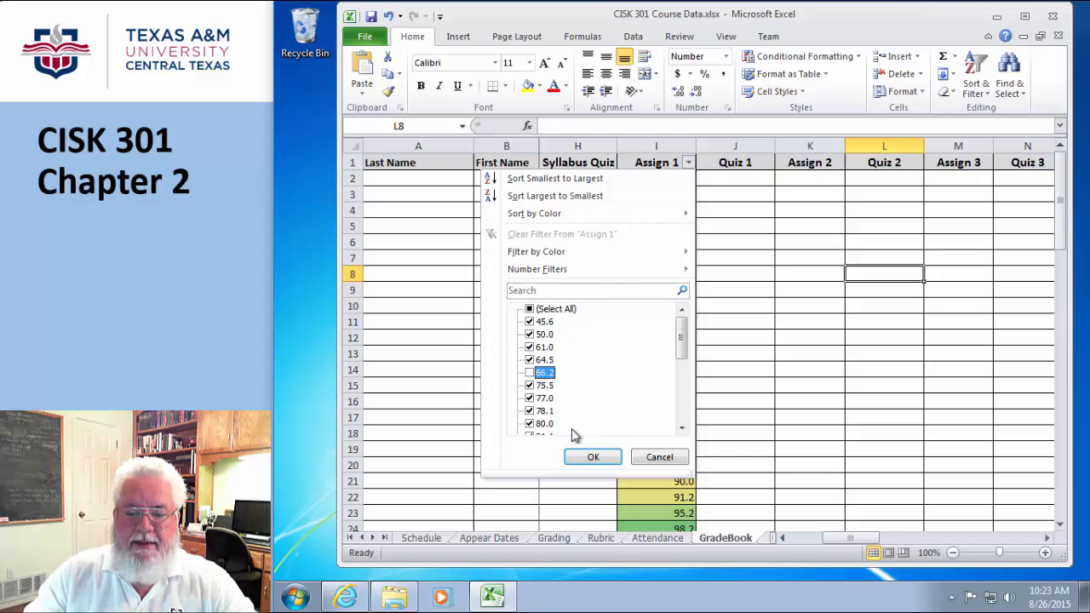
{"action": "left_click", "coordinate": [579, 460]}
{"action": "scroll", "coordinate": [732, 417], "scroll_direction": "down", "scroll_amount": 4}
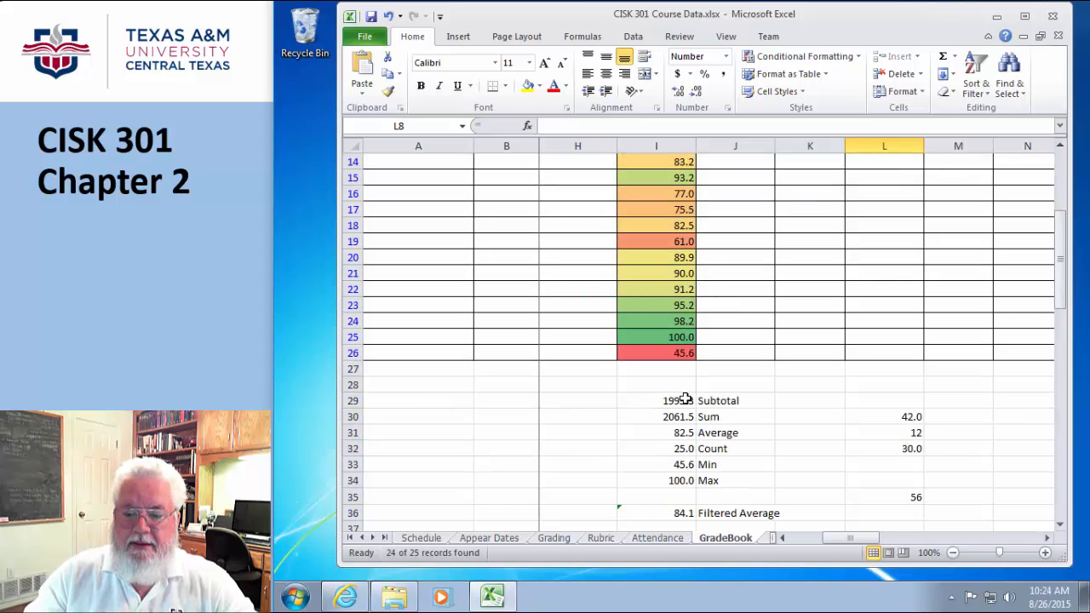
{"action": "scroll", "coordinate": [767, 396], "scroll_direction": "up", "scroll_amount": 4}
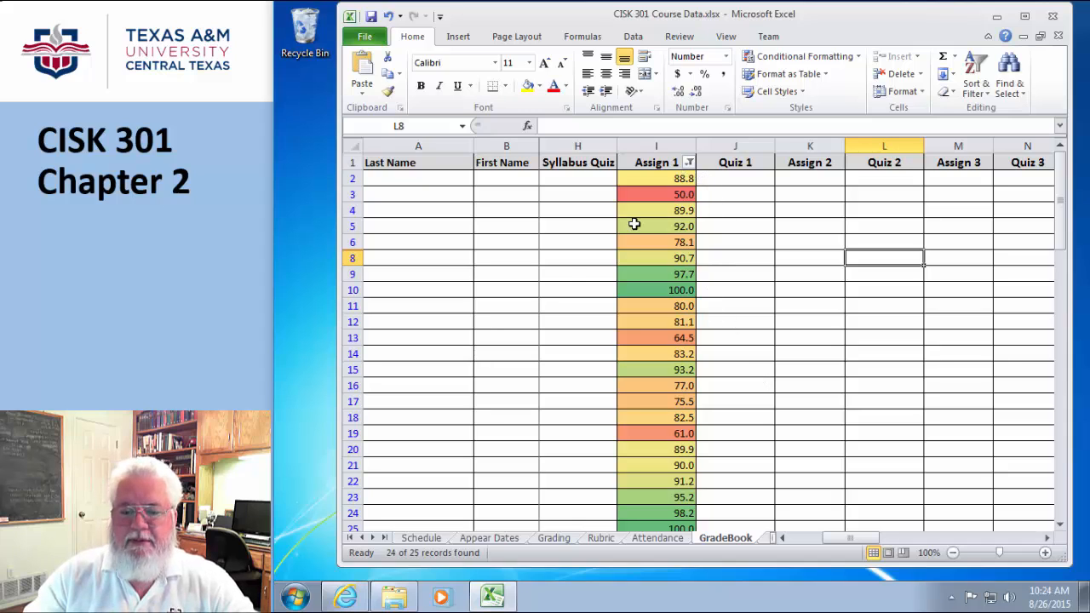
Include the 66.2 grade in the Assign 1 filter again so all grades are selected
{"action": "left_click", "coordinate": [689, 162]}
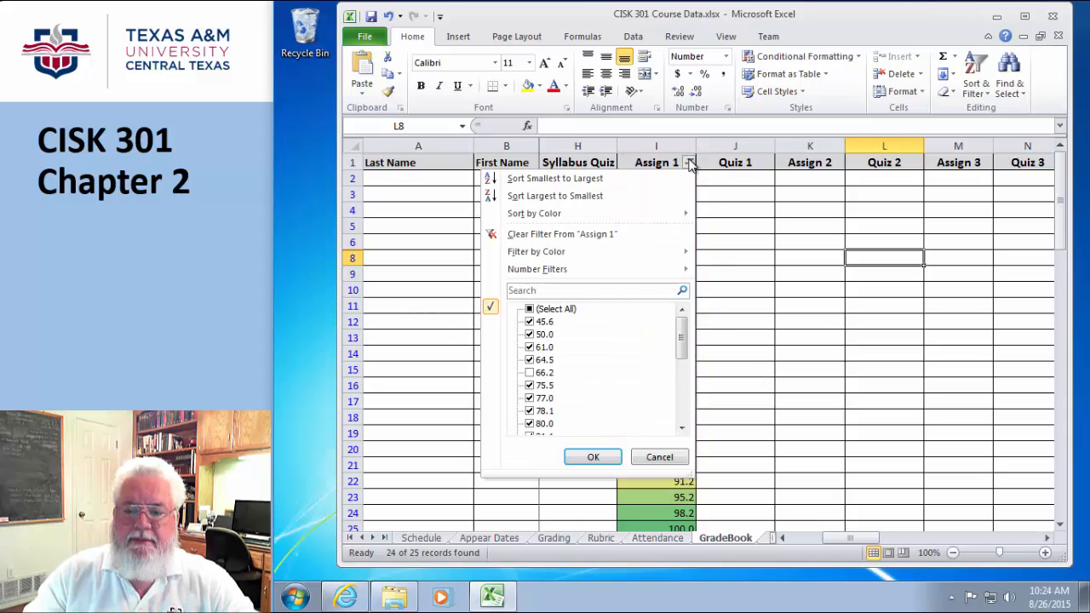
{"action": "left_click", "coordinate": [530, 372]}
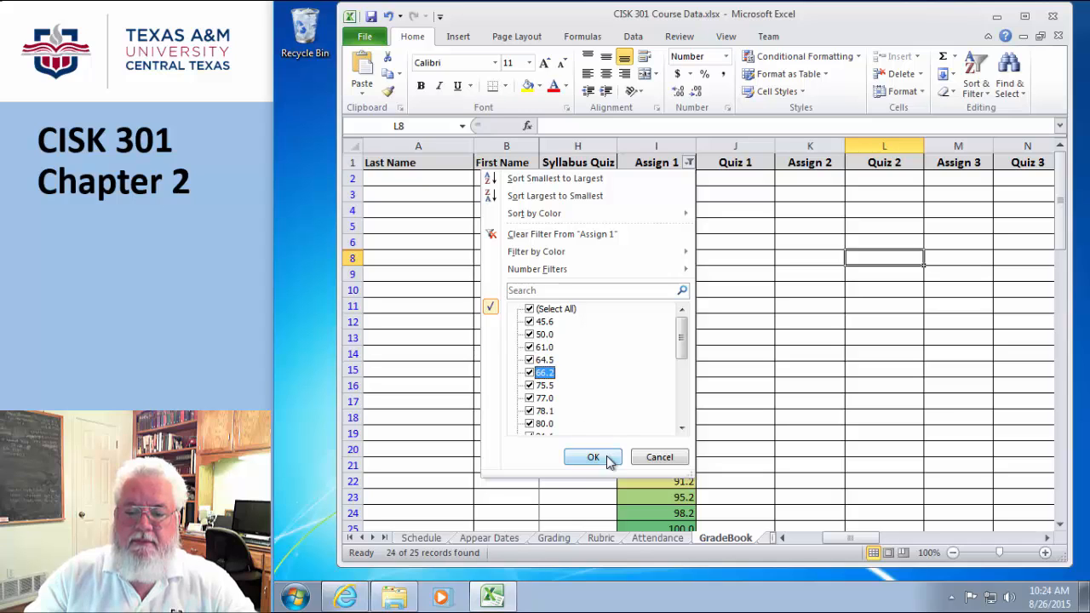
{"action": "left_click", "coordinate": [594, 458]}
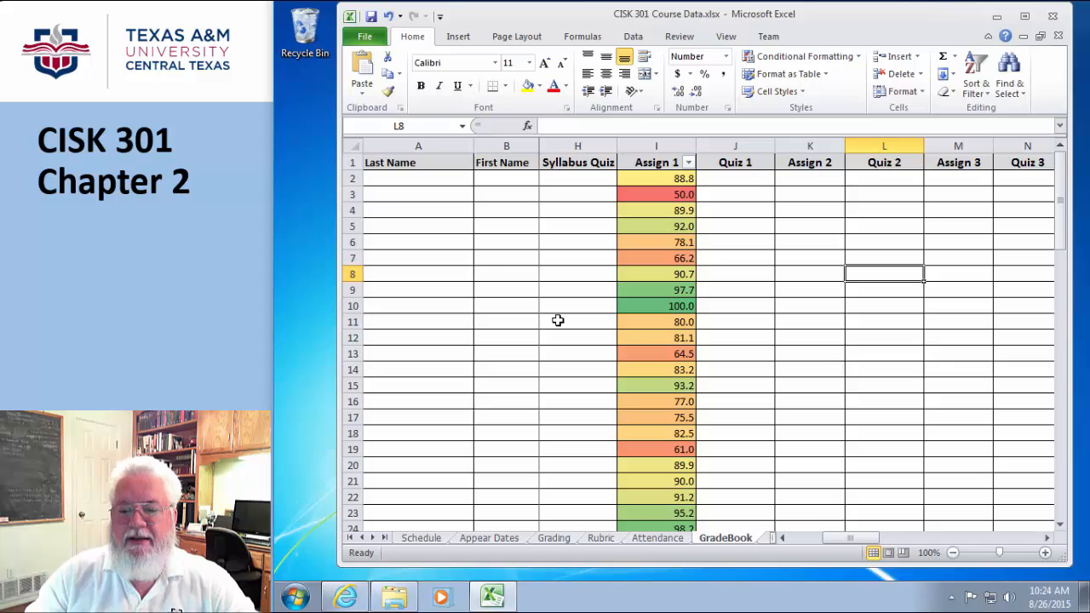
Hide row 9 of the GradeBook sheet and compare the Subtotal with the Sum below the grades
{"action": "left_click", "coordinate": [352, 290]}
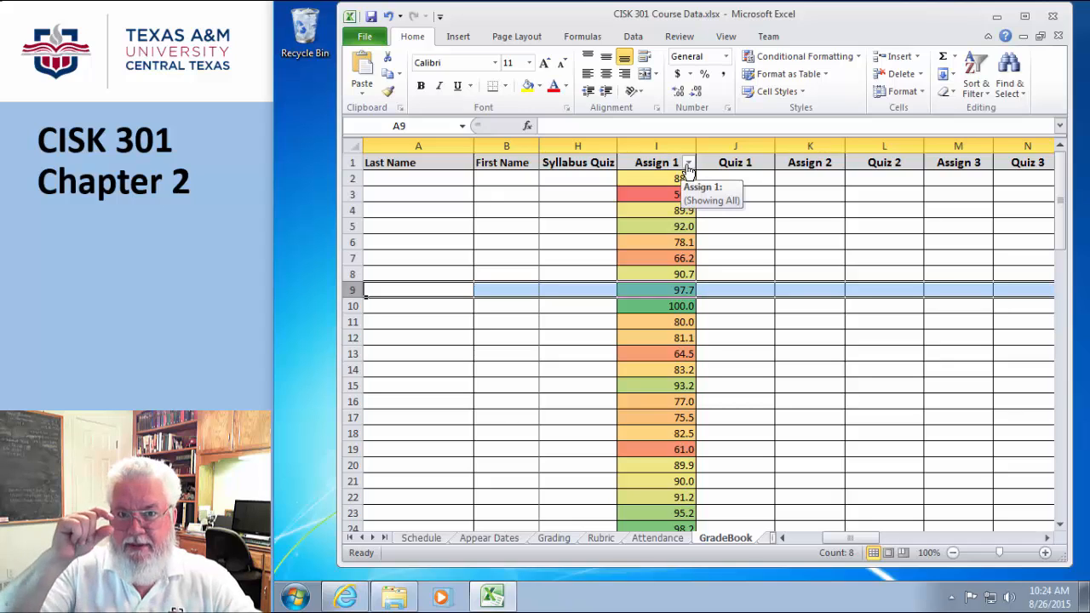
{"action": "right_click", "coordinate": [354, 291]}
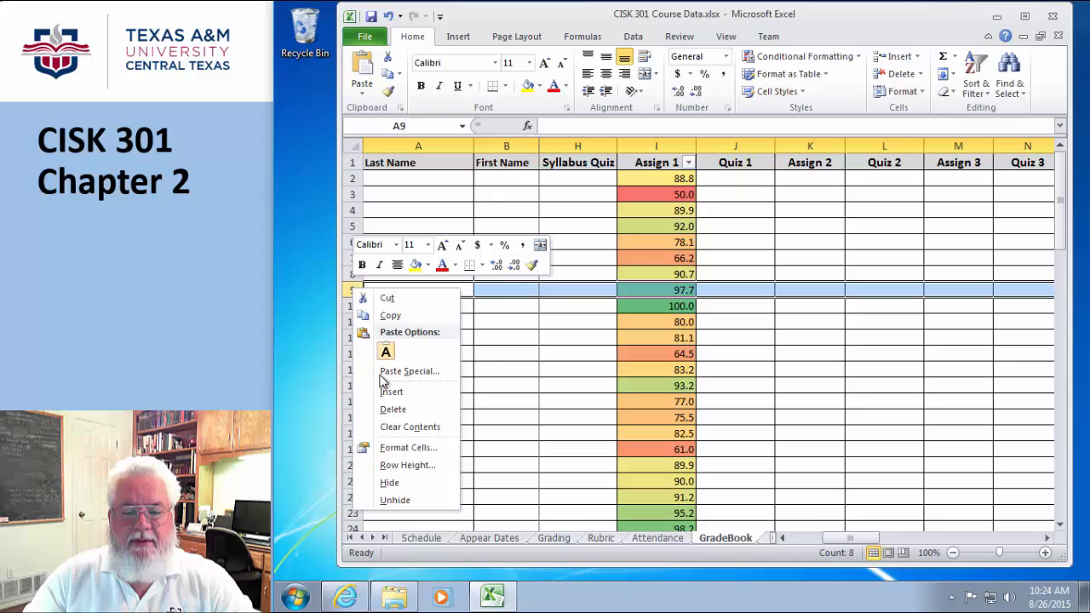
{"action": "left_click", "coordinate": [390, 483]}
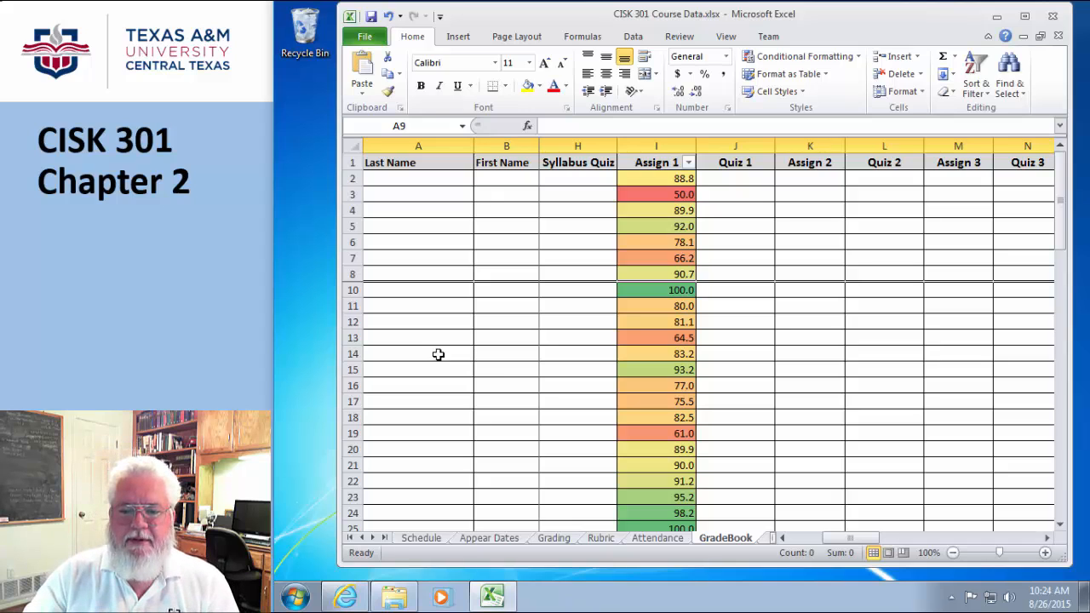
{"action": "left_click", "coordinate": [437, 354]}
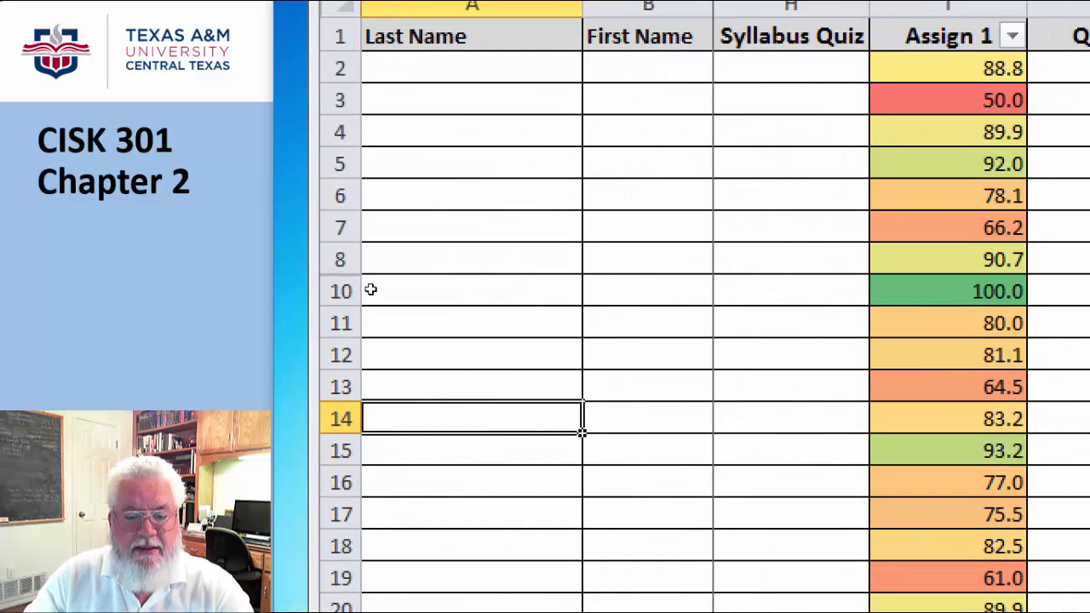
{"action": "left_click", "coordinate": [369, 263]}
{"action": "mouse_move", "coordinate": [371, 264]}
{"action": "left_mouse_down"}
{"action": "mouse_move", "coordinate": [313, 265]}
{"action": "mouse_move", "coordinate": [338, 291]}
{"action": "mouse_move", "coordinate": [375, 279]}
{"action": "mouse_move", "coordinate": [369, 265]}
{"action": "left_mouse_up"}
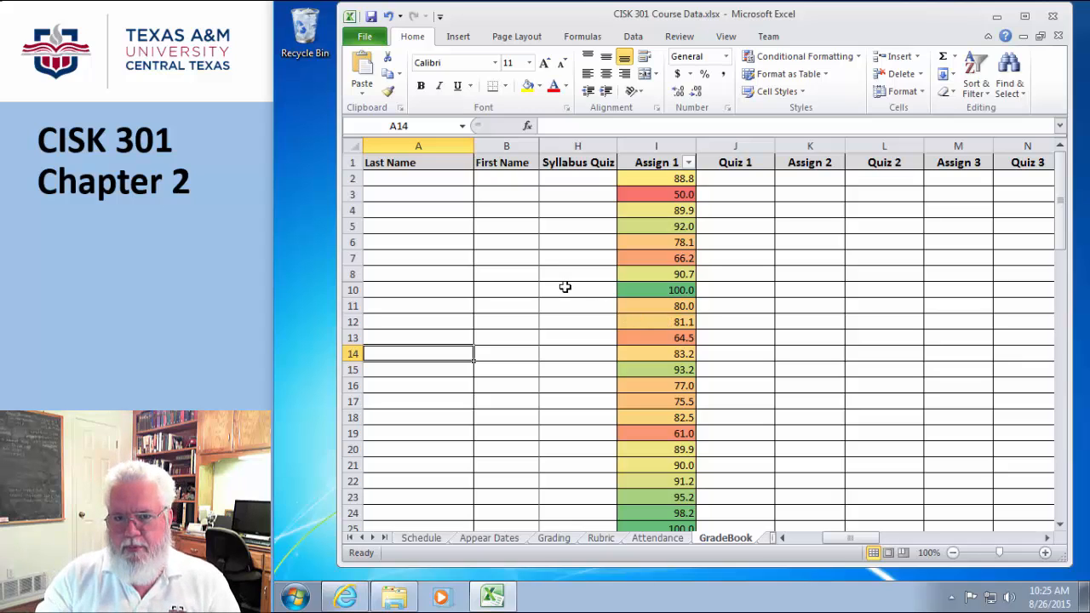
{"action": "scroll", "coordinate": [565, 287], "scroll_direction": "down", "scroll_amount": 4}
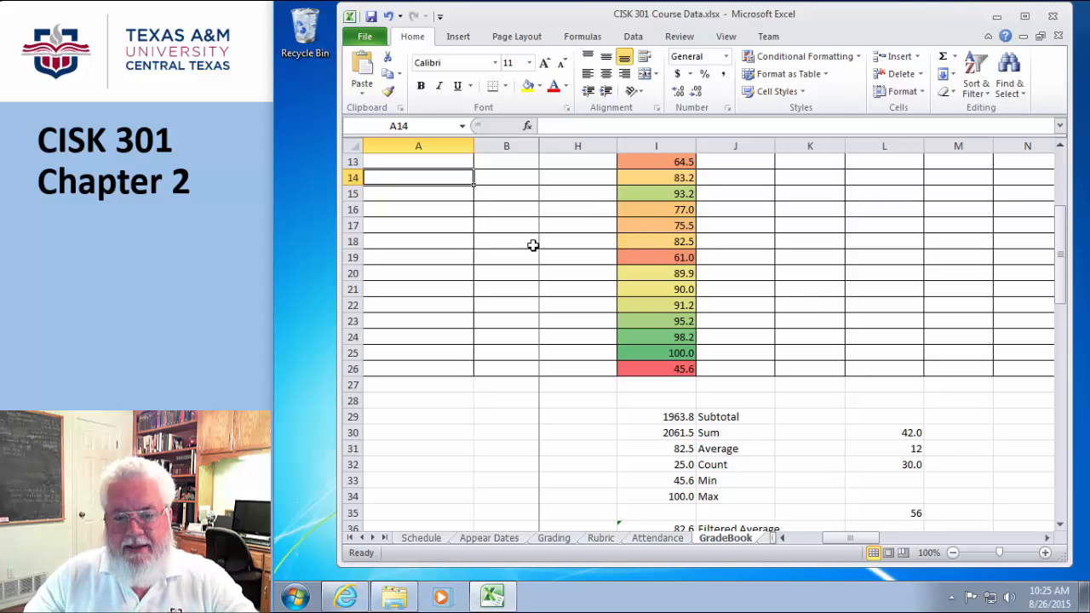
{"action": "scroll", "coordinate": [497, 244], "scroll_direction": "up", "scroll_amount": 4}
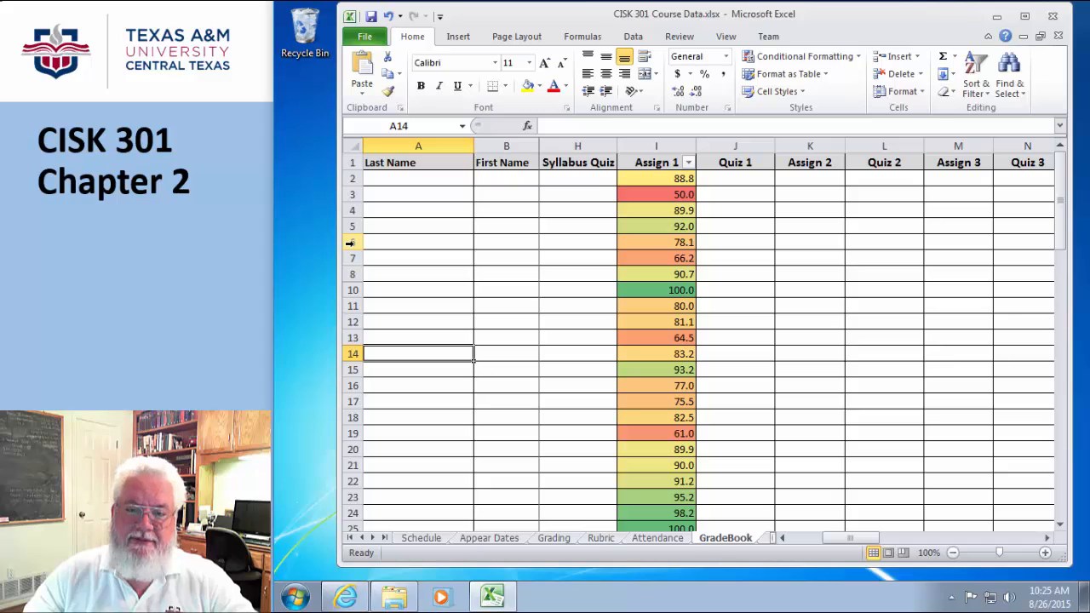
Unhide the hidden row within rows 6 to 20 of the GradeBook sheet
{"action": "left_click_drag", "start_coordinate": [350, 243], "coordinate": [352, 450]}
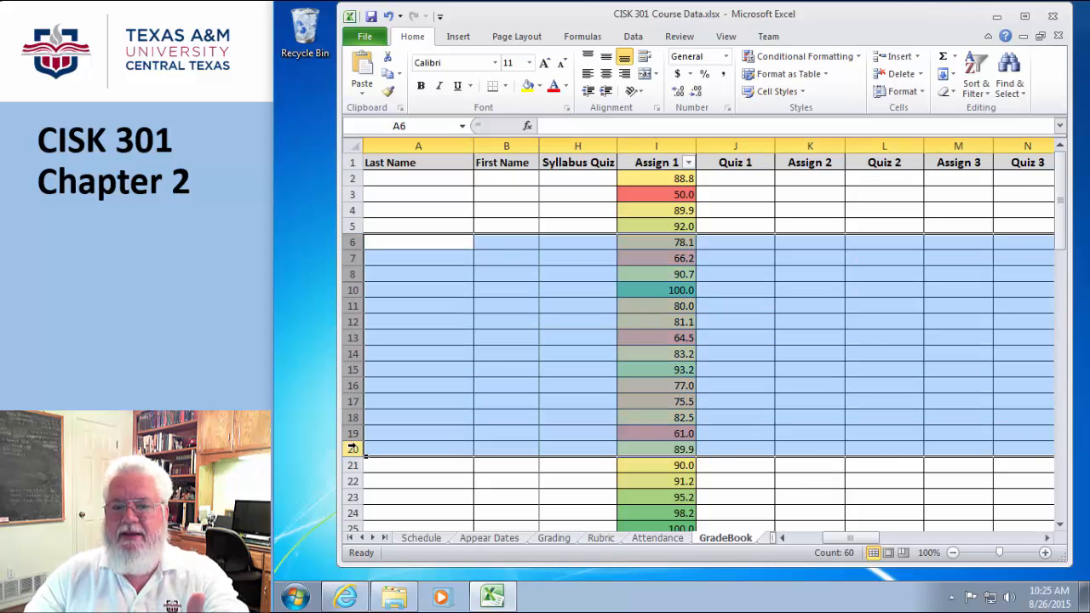
{"action": "right_click", "coordinate": [353, 321]}
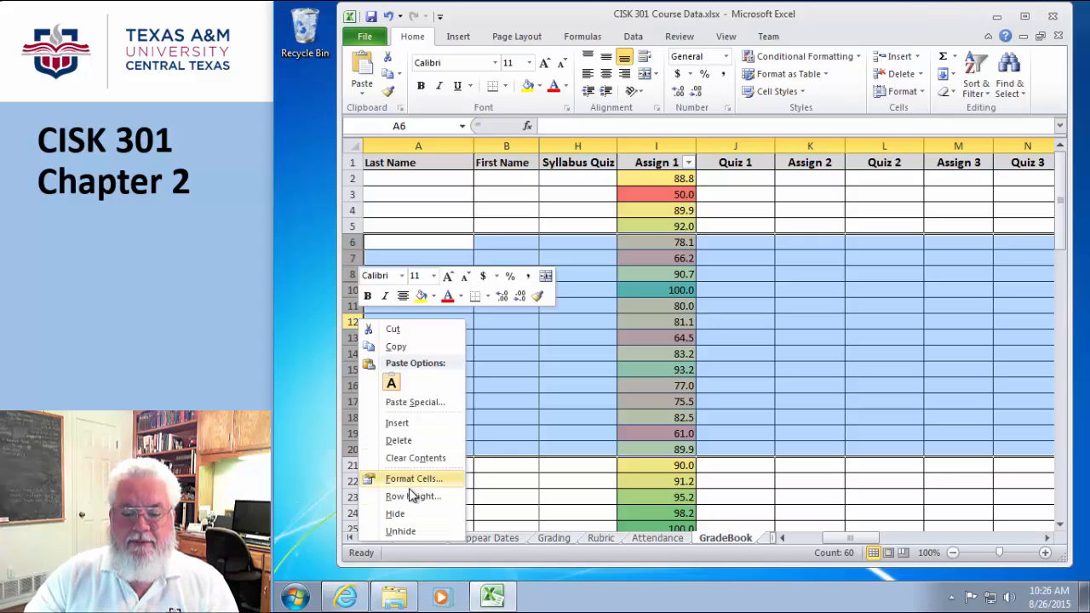
{"action": "left_click", "coordinate": [400, 531]}
{"action": "left_click", "coordinate": [478, 451]}
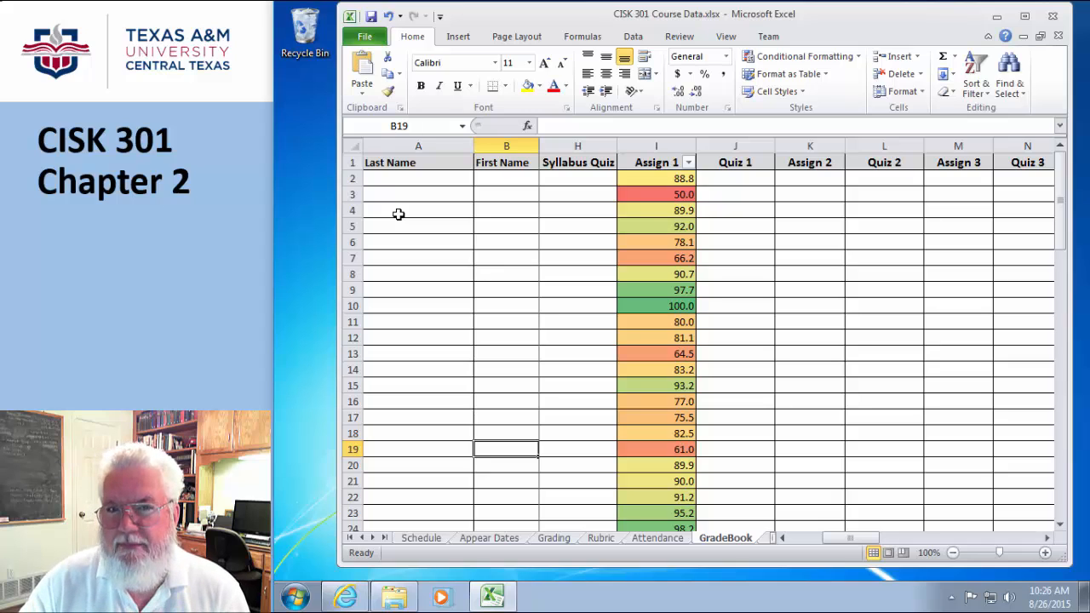
Select the entire GradeBook sheet, unhide all of its rows and clear the selection
{"action": "left_click", "coordinate": [354, 147]}
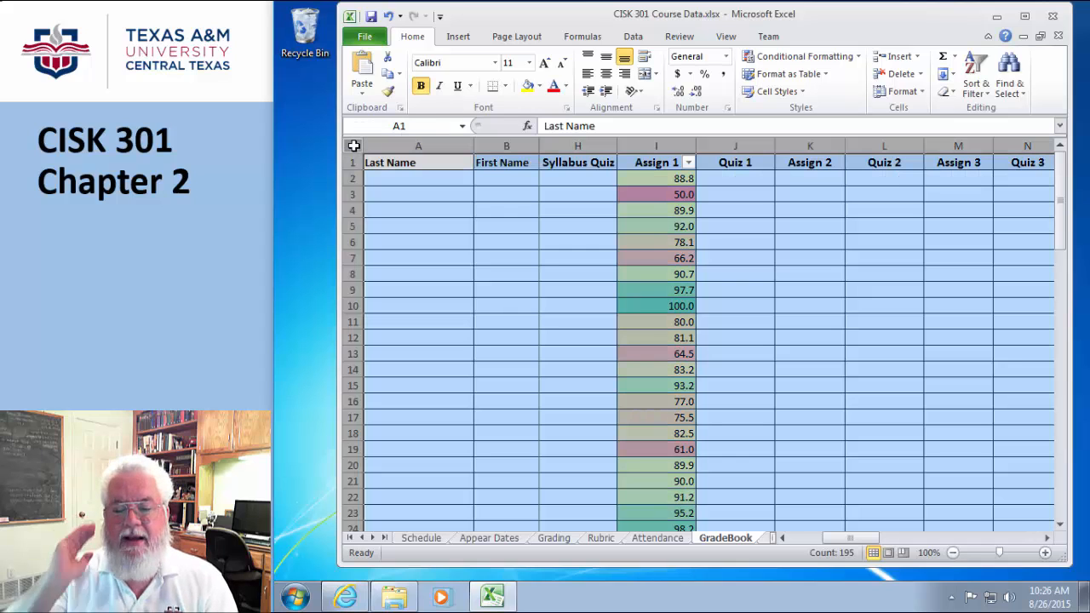
{"action": "right_click", "coordinate": [354, 147]}
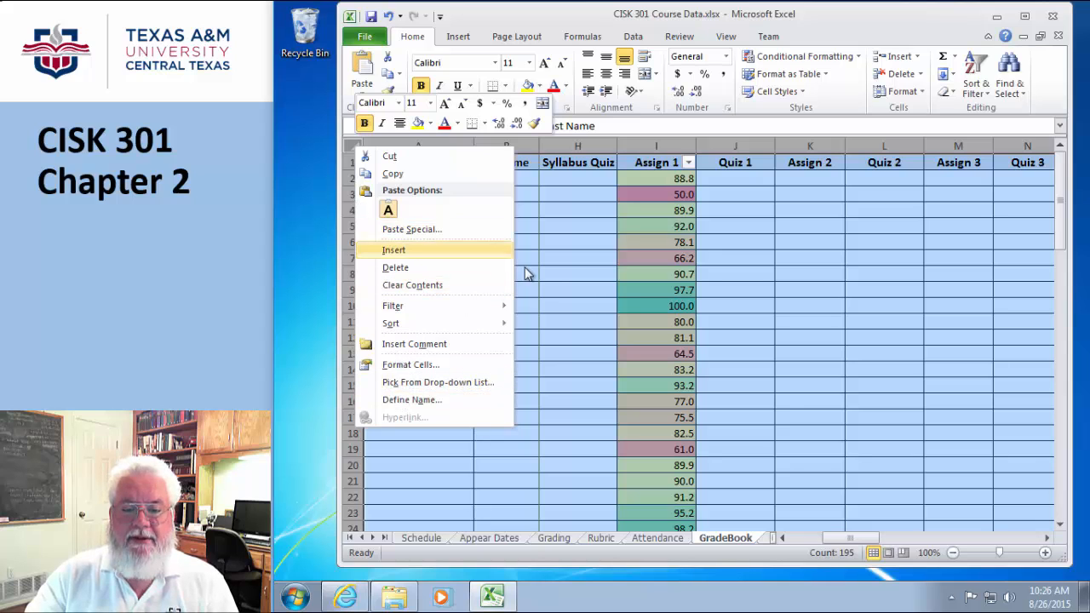
{"action": "key", "text": "Escape"}
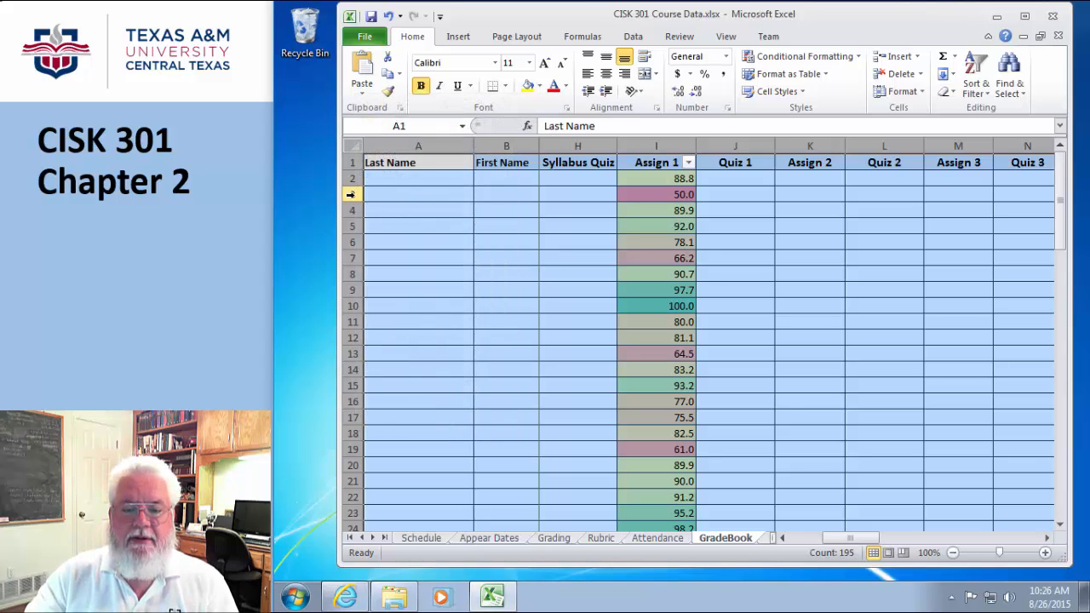
{"action": "right_click", "coordinate": [351, 194]}
{"action": "left_click", "coordinate": [395, 408]}
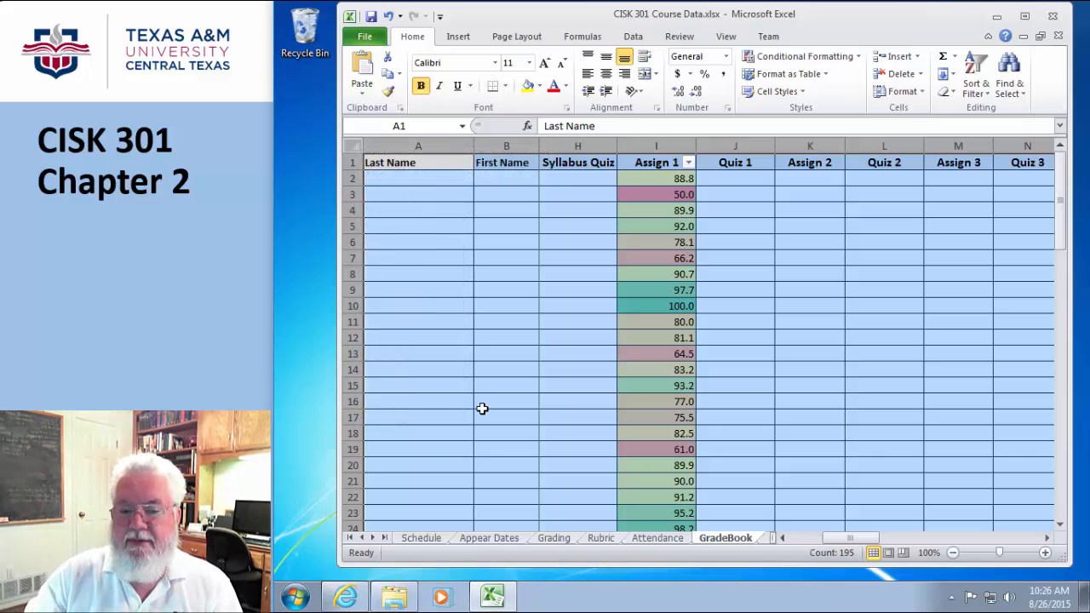
{"action": "left_click", "coordinate": [482, 408]}
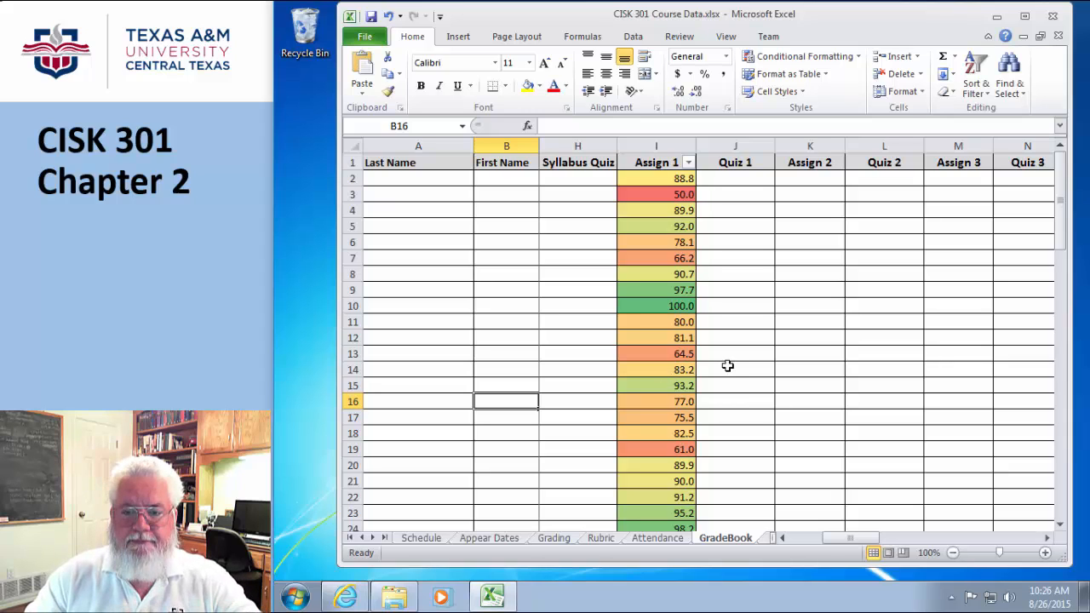
Turn off the on-screen gridlines of the GradeBook sheet and check the grades and summary area without them
{"action": "scroll", "coordinate": [815, 335], "scroll_direction": "down", "scroll_amount": 4}
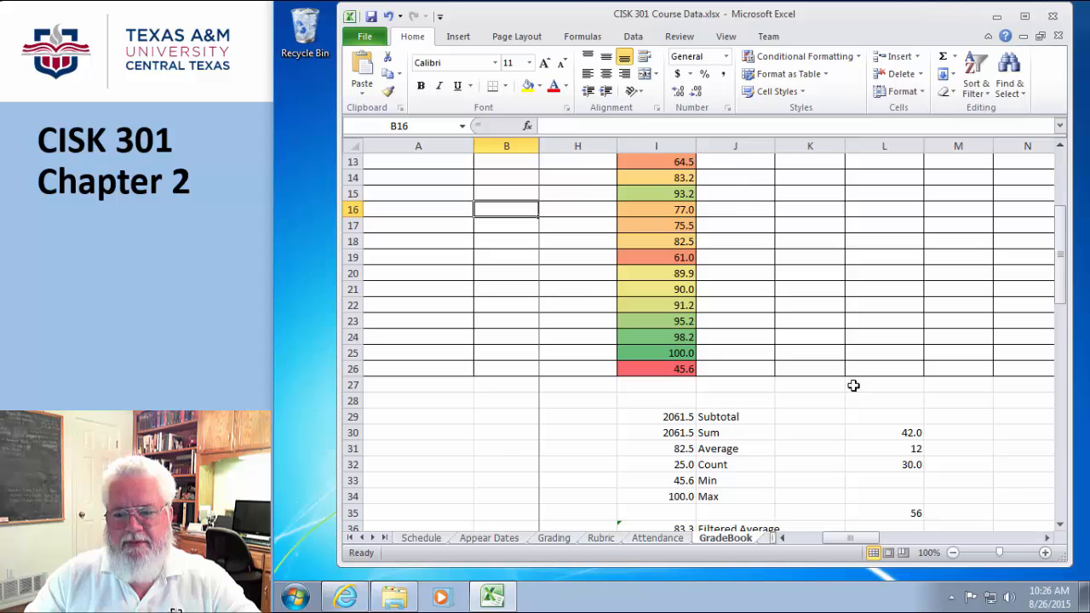
{"action": "scroll", "coordinate": [886, 408], "scroll_direction": "down", "scroll_amount": 3}
{"action": "scroll", "coordinate": [800, 460], "scroll_direction": "down", "scroll_amount": 1}
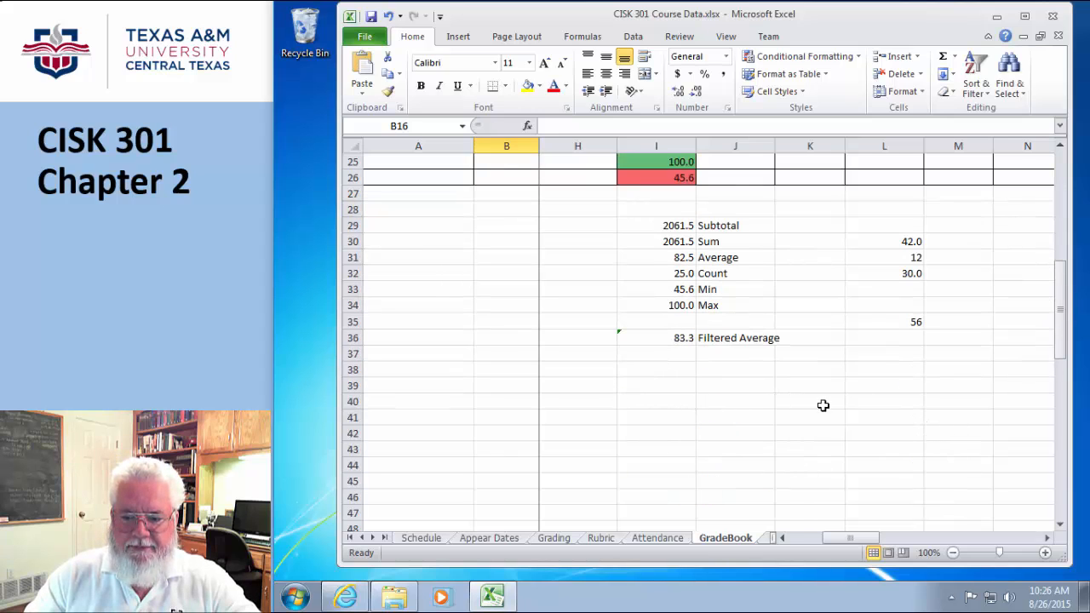
{"action": "scroll", "coordinate": [596, 256], "scroll_direction": "up", "scroll_amount": 3}
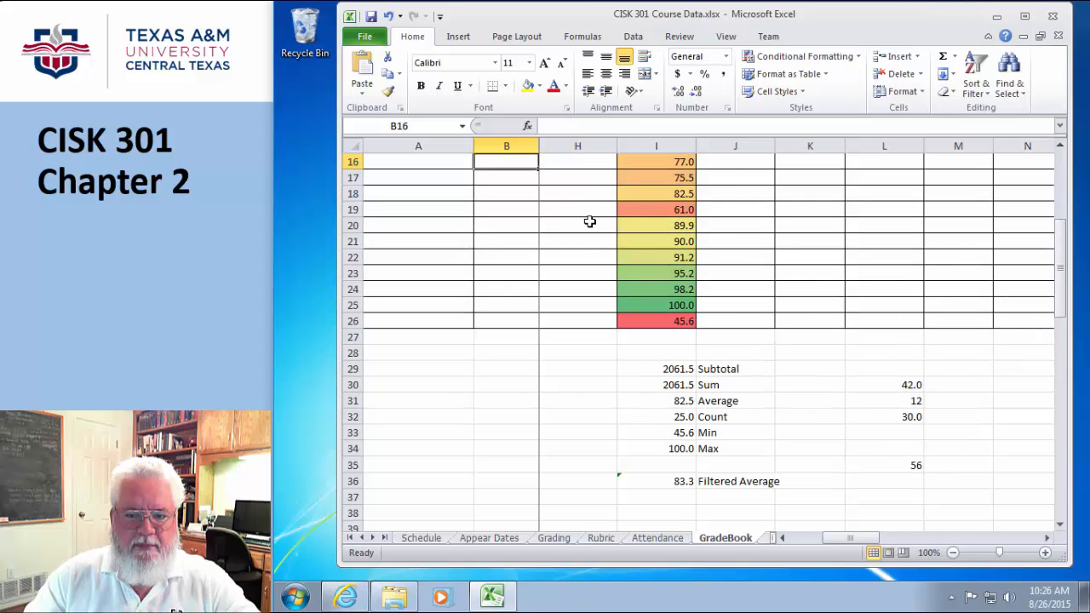
{"action": "scroll", "coordinate": [672, 402], "scroll_direction": "down", "scroll_amount": 3}
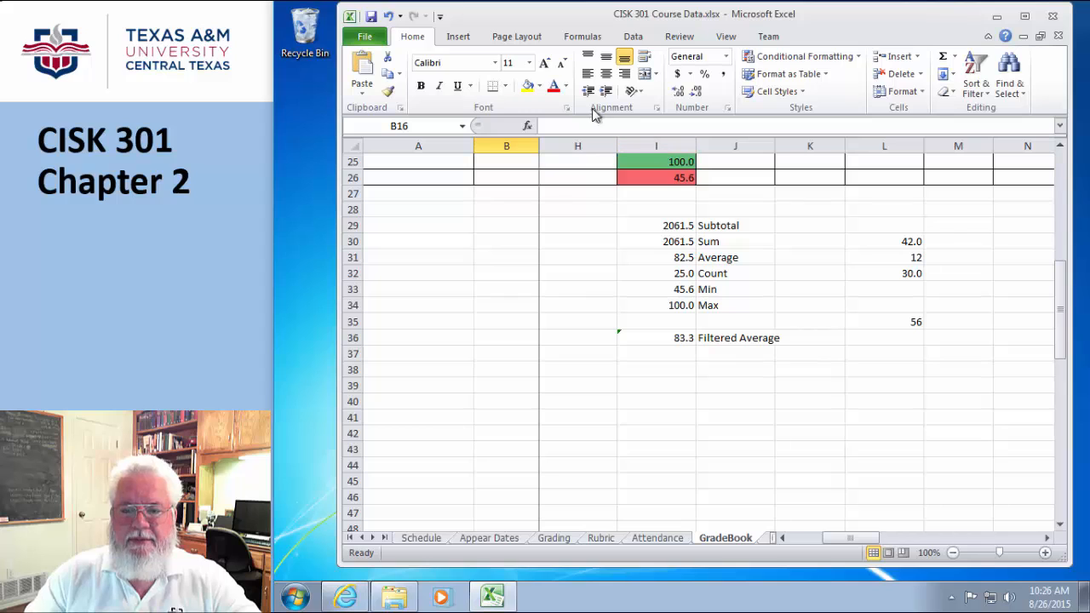
{"action": "left_click", "coordinate": [497, 38]}
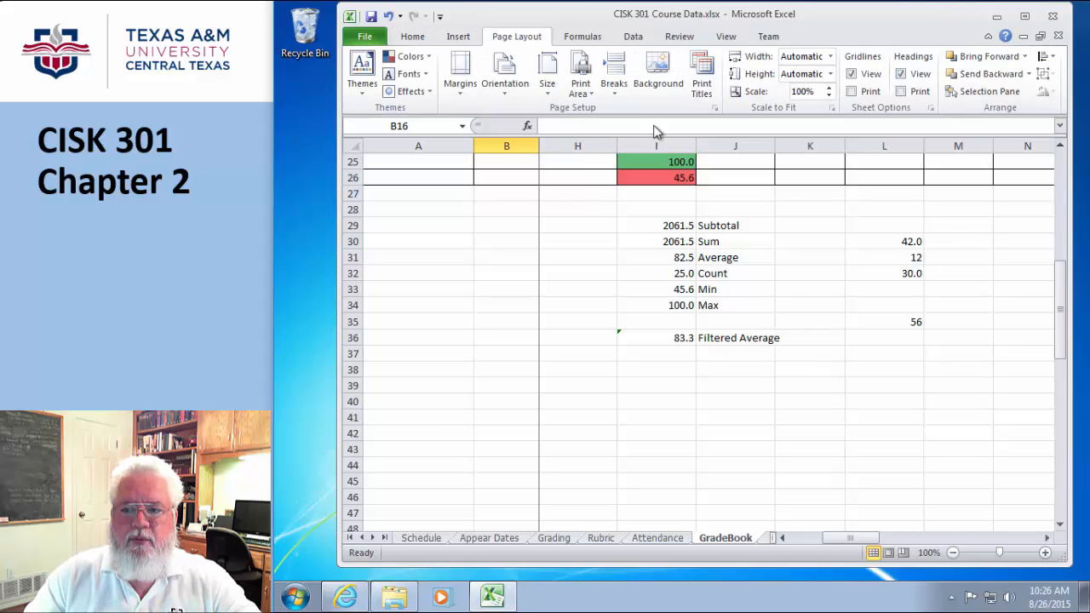
{"action": "left_click", "coordinate": [853, 75]}
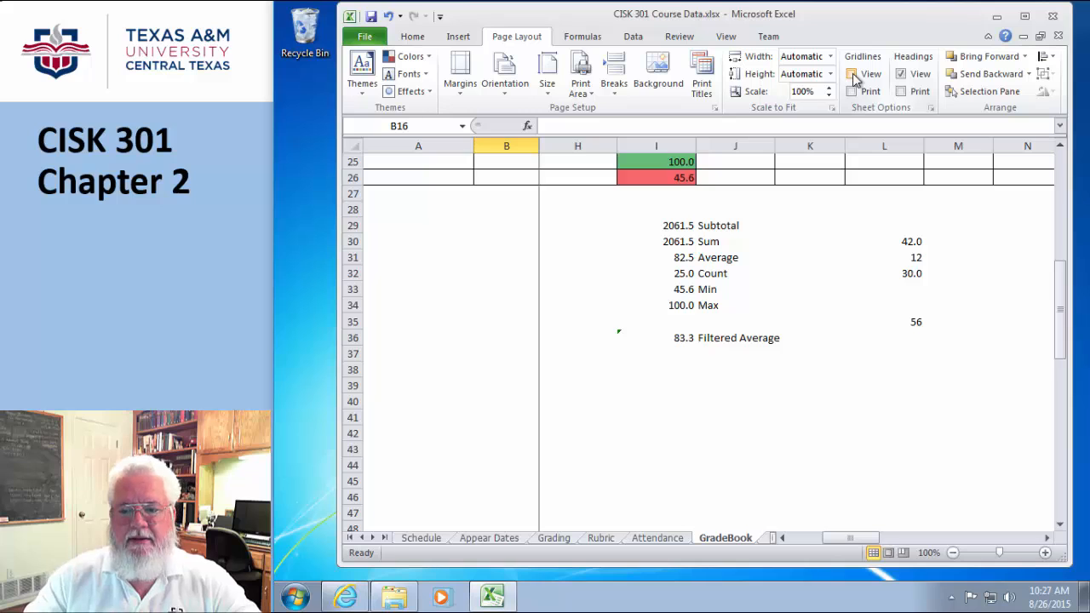
{"action": "scroll", "coordinate": [775, 341], "scroll_direction": "up", "scroll_amount": 6}
{"action": "scroll", "coordinate": [775, 341], "scroll_direction": "up", "scroll_amount": 2}
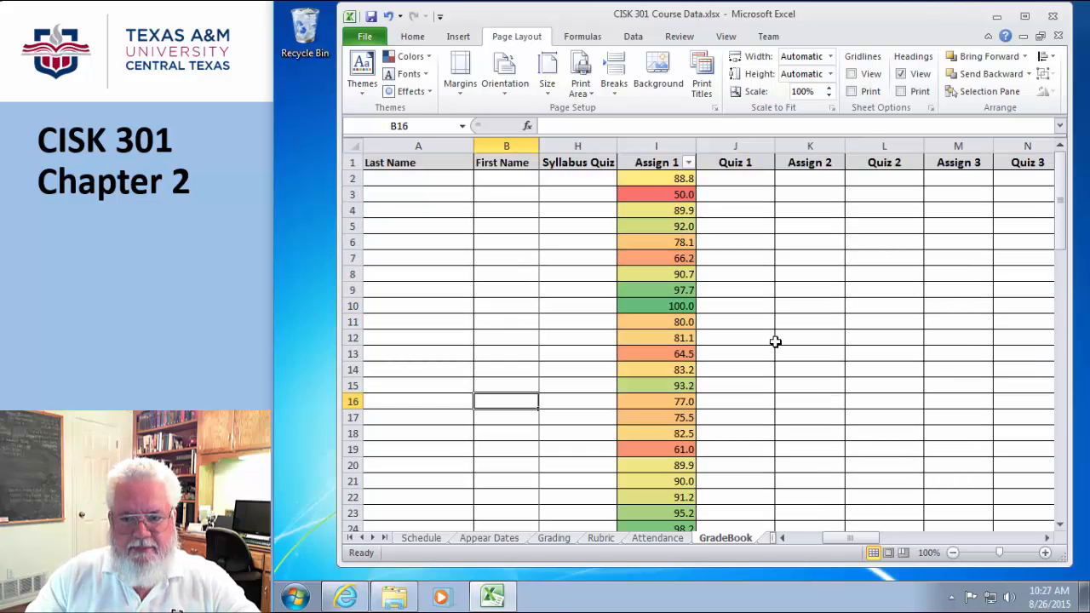
{"action": "scroll", "coordinate": [775, 341], "scroll_direction": "down", "scroll_amount": 8}
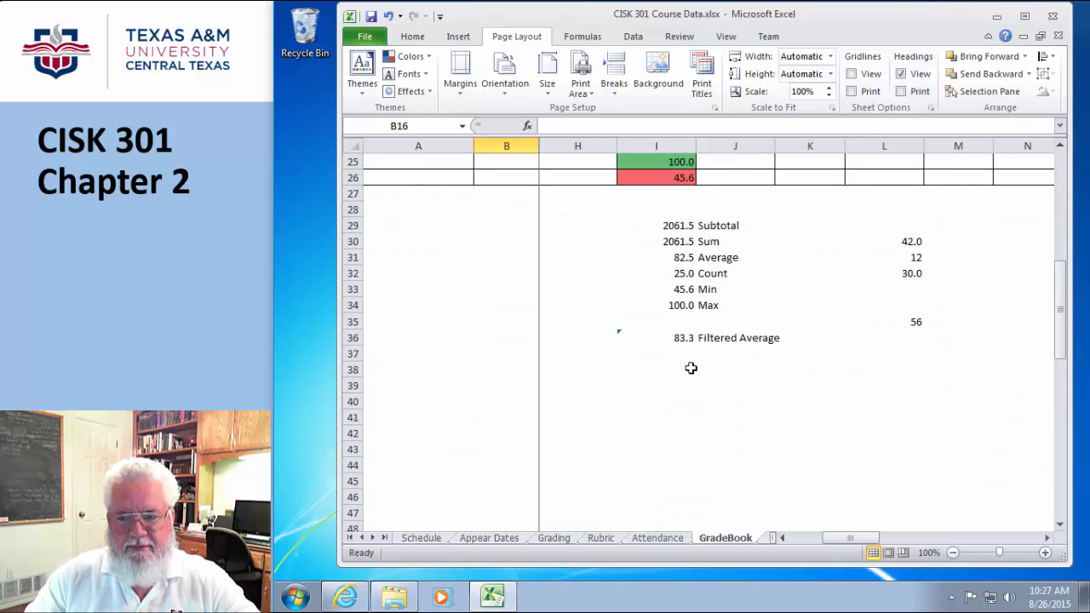
Display the on-screen gridlines of the GradeBook sheet again, and switch gridline printing on and back off
{"action": "left_click", "coordinate": [851, 75]}
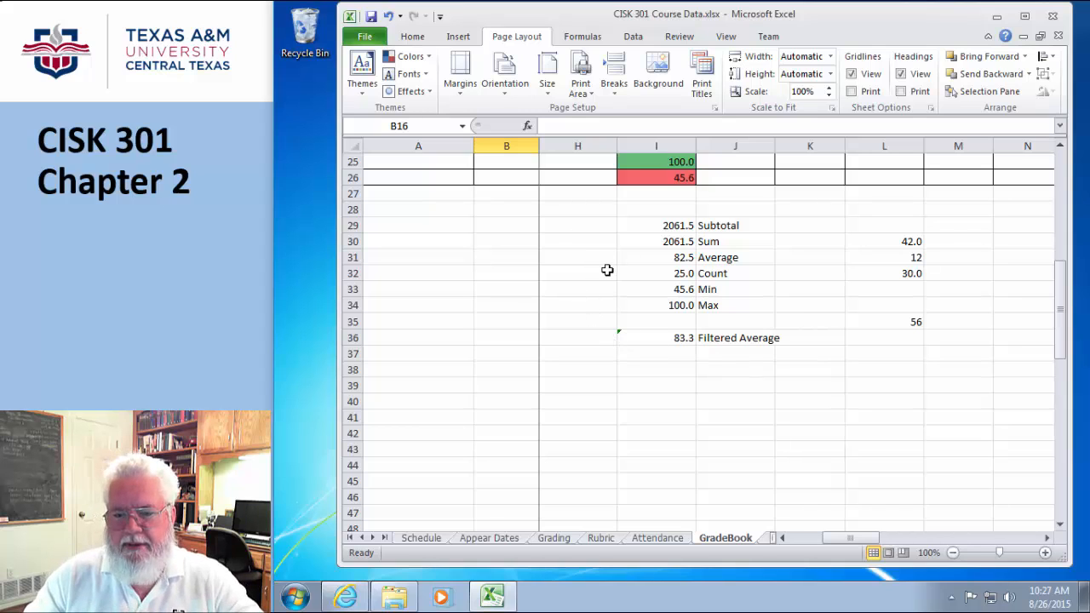
{"action": "scroll", "coordinate": [596, 272], "scroll_direction": "up", "scroll_amount": 5}
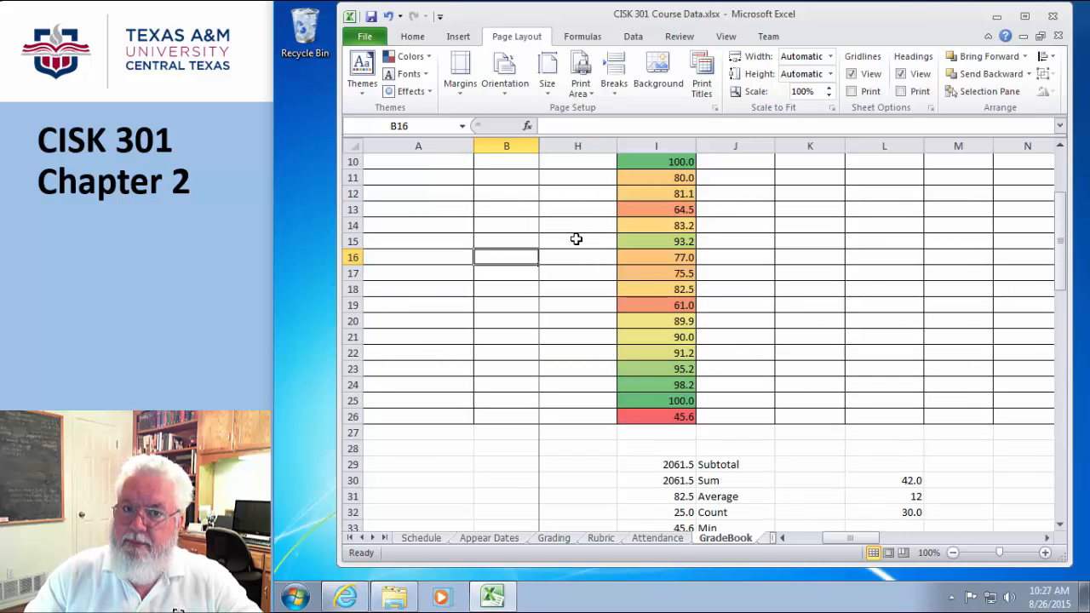
{"action": "scroll", "coordinate": [576, 239], "scroll_direction": "up", "scroll_amount": 3}
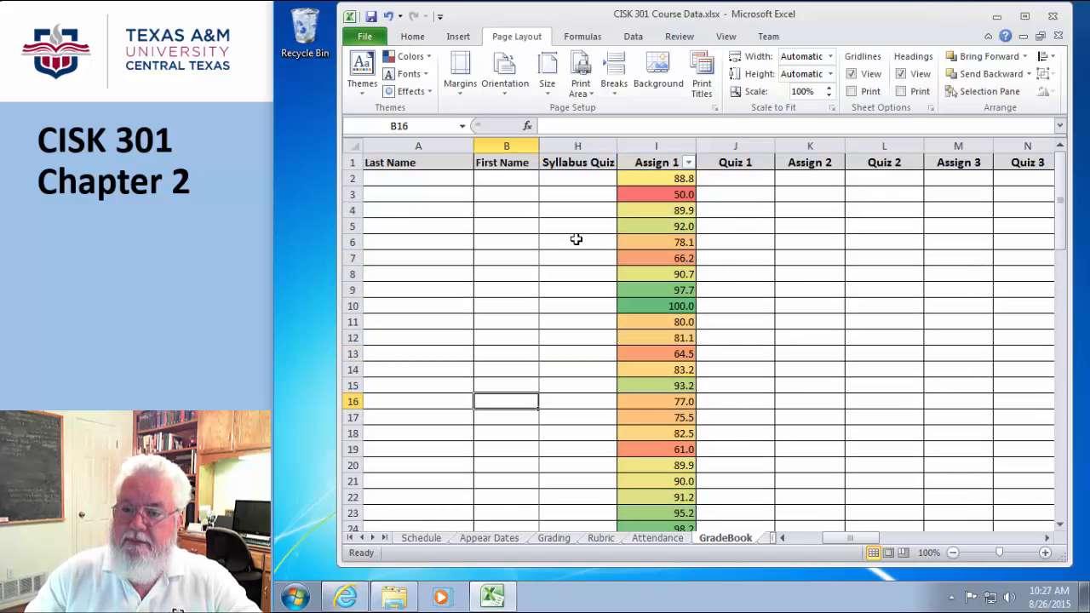
{"action": "left_click", "coordinate": [851, 92]}
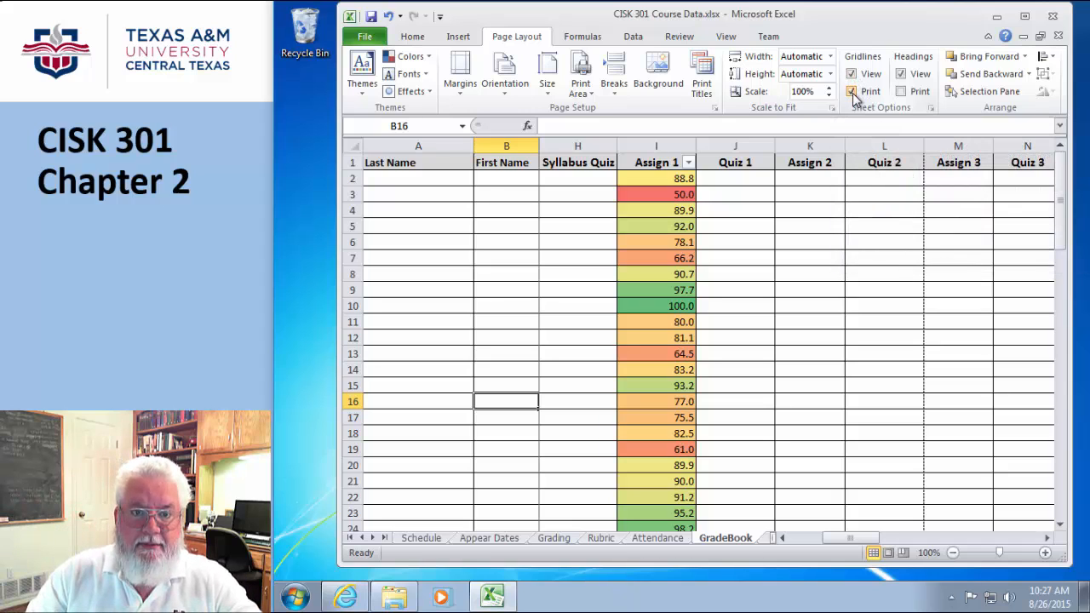
{"action": "left_click", "coordinate": [852, 93]}
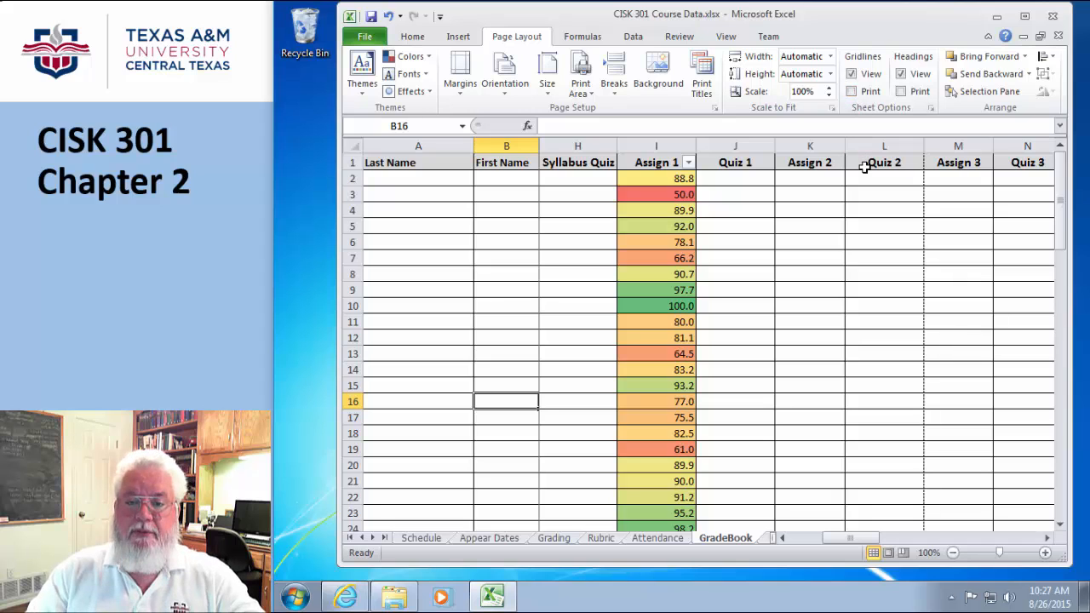
Show formulas instead of values on the GradeBook sheet and examine the summary formulas below the Assign 1 grades
{"action": "scroll", "coordinate": [865, 167], "scroll_direction": "down", "scroll_amount": 1}
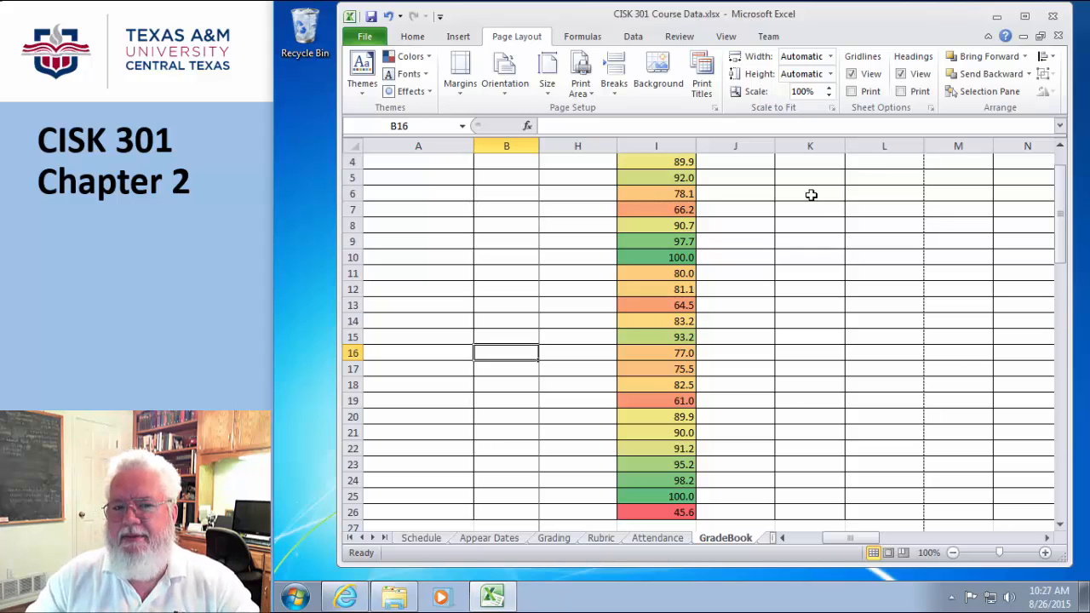
{"action": "scroll", "coordinate": [813, 197], "scroll_direction": "down", "scroll_amount": 4}
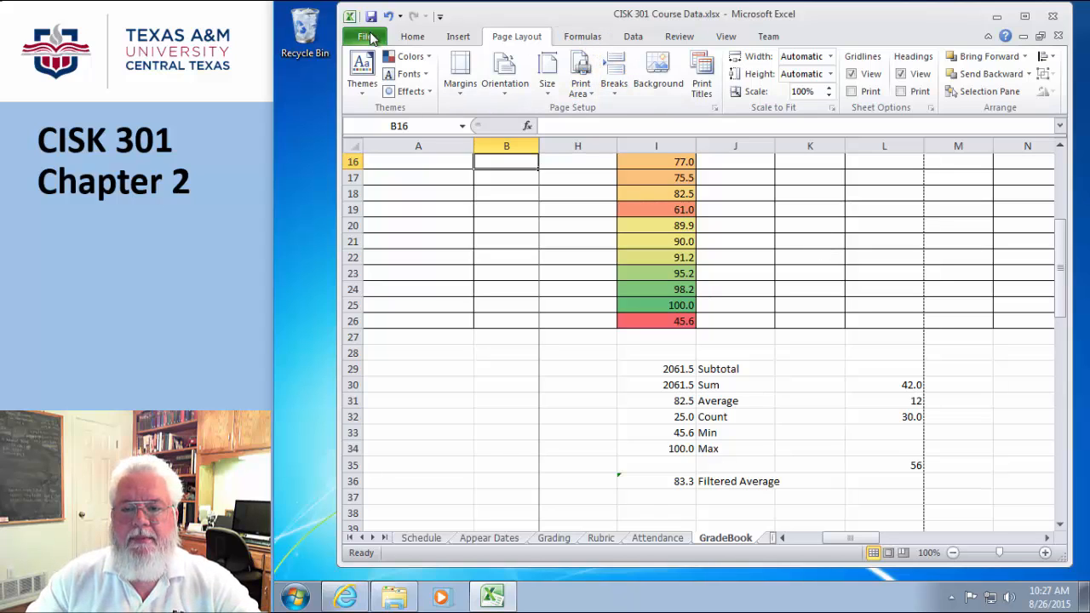
{"action": "left_click", "coordinate": [590, 41]}
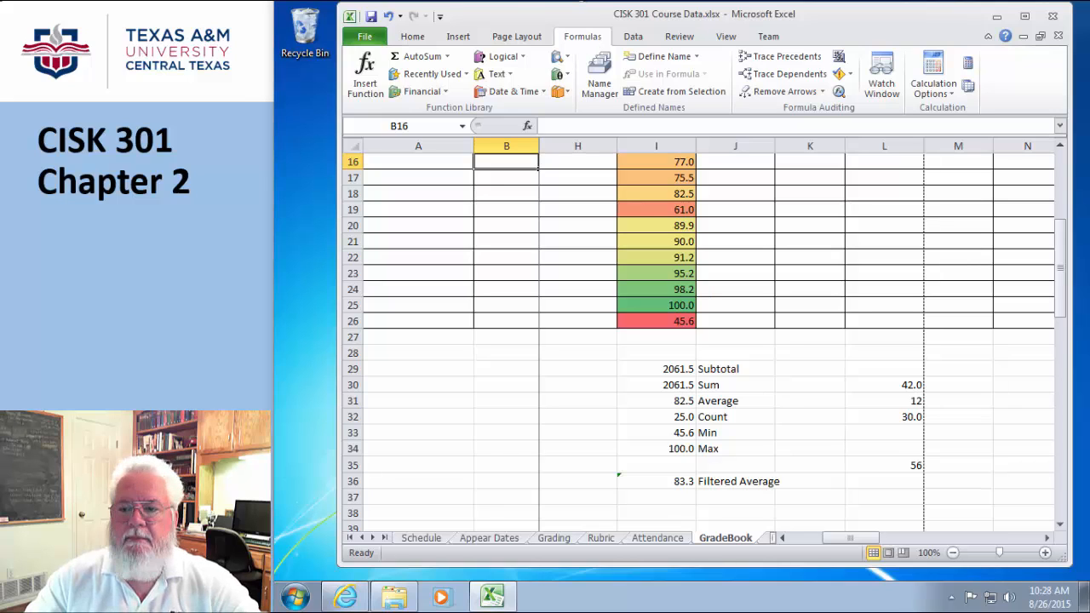
{"action": "left_click", "coordinate": [839, 57]}
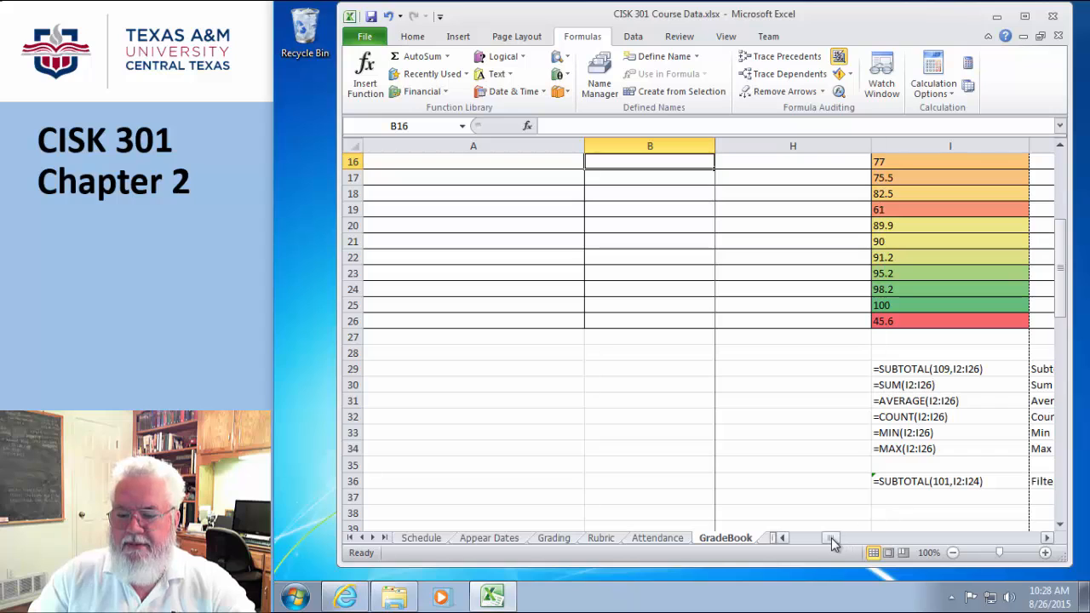
{"action": "left_click_drag", "start_coordinate": [833, 543], "coordinate": [838, 541]}
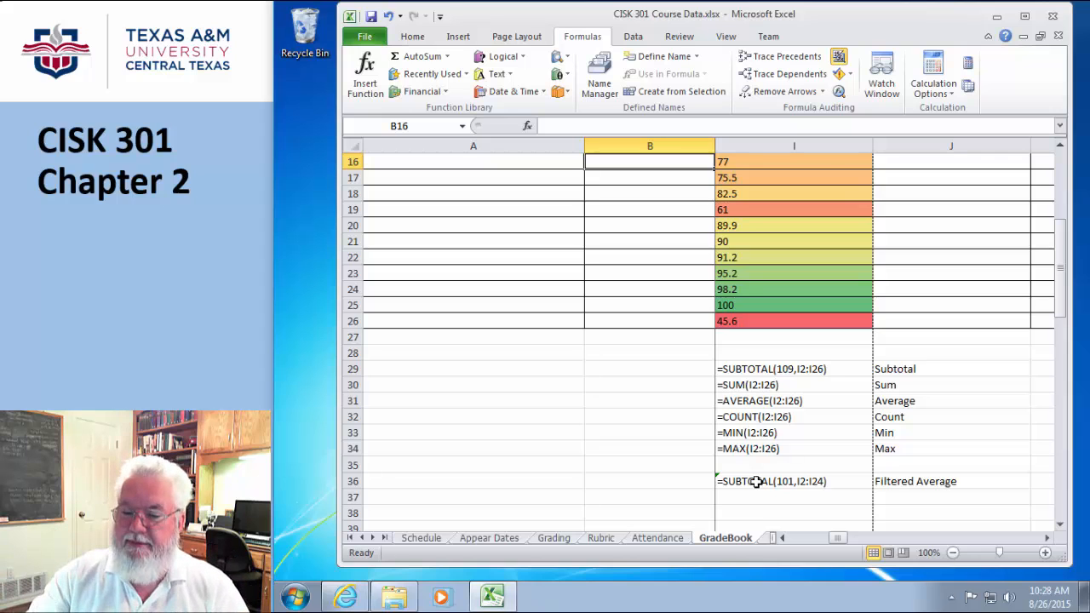
{"action": "left_click_drag", "start_coordinate": [841, 539], "coordinate": [752, 536]}
{"action": "scroll", "coordinate": [613, 418], "scroll_direction": "up", "scroll_amount": 5}
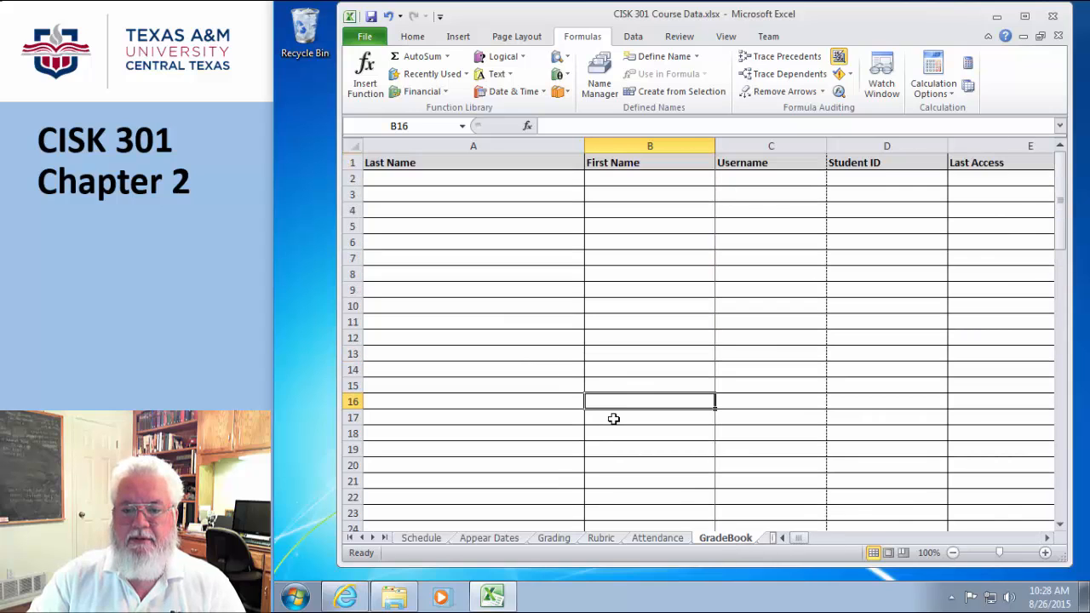
Open the Schedule sheet and show its formulas to examine the Start and End date columns
{"action": "left_click", "coordinate": [406, 539]}
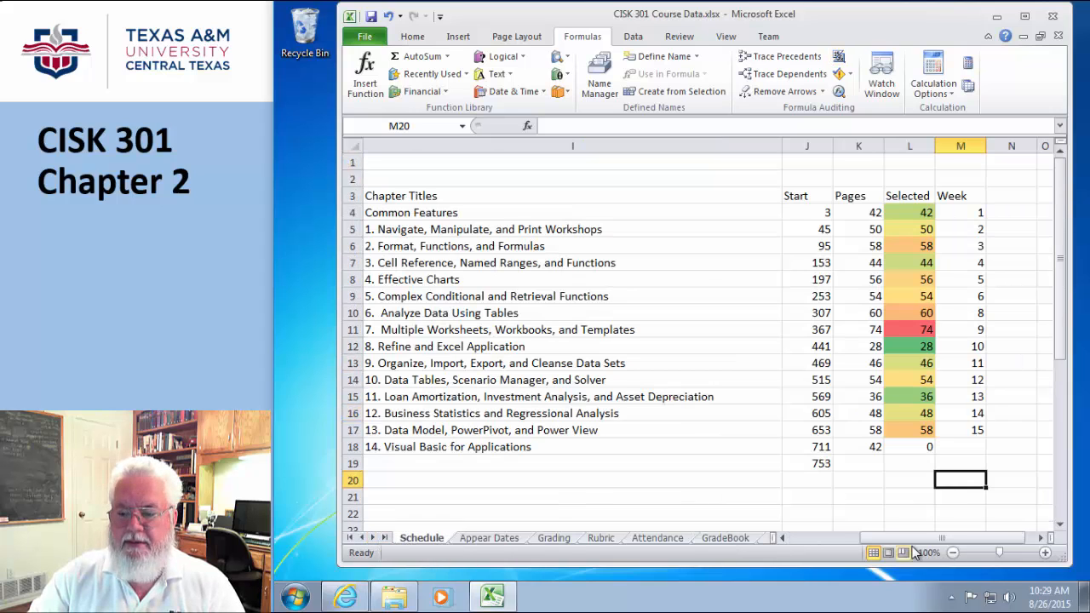
{"action": "left_click_drag", "start_coordinate": [920, 538], "coordinate": [778, 540]}
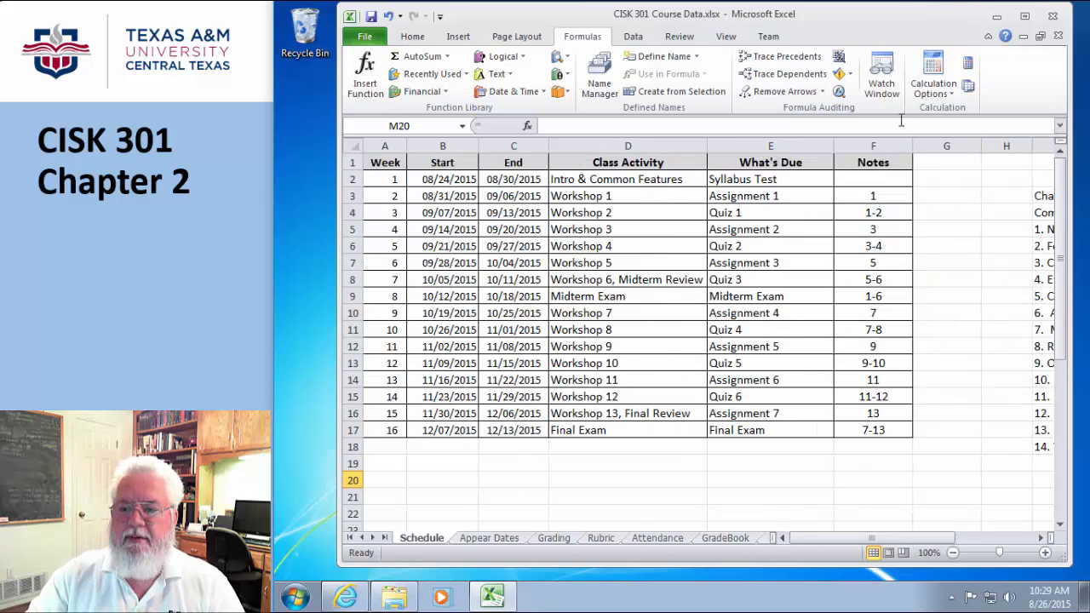
{"action": "left_click", "coordinate": [839, 57]}
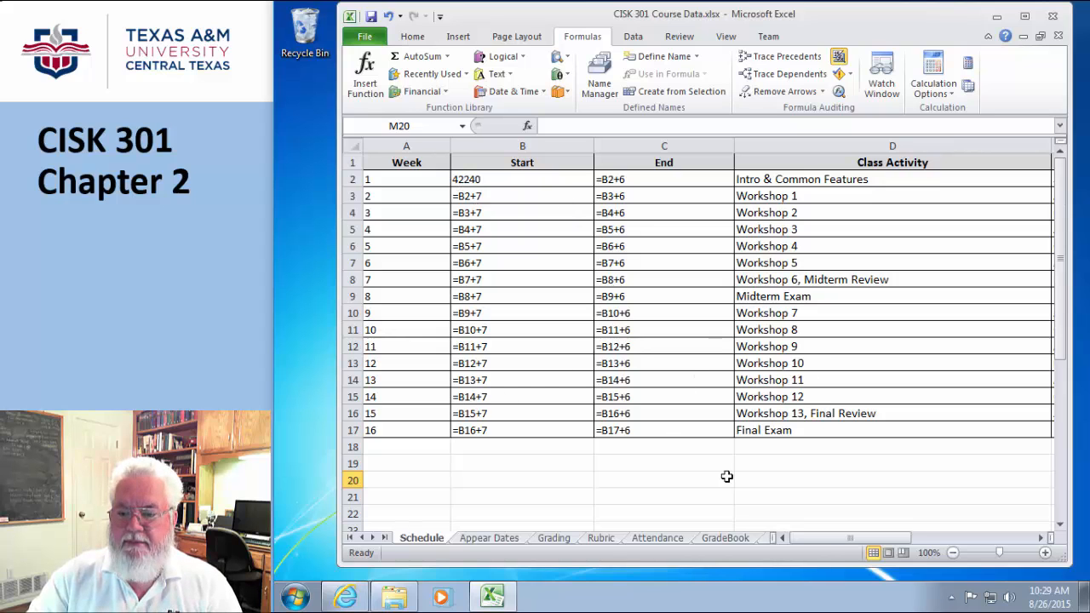
{"action": "left_click_drag", "start_coordinate": [852, 534], "coordinate": [655, 535]}
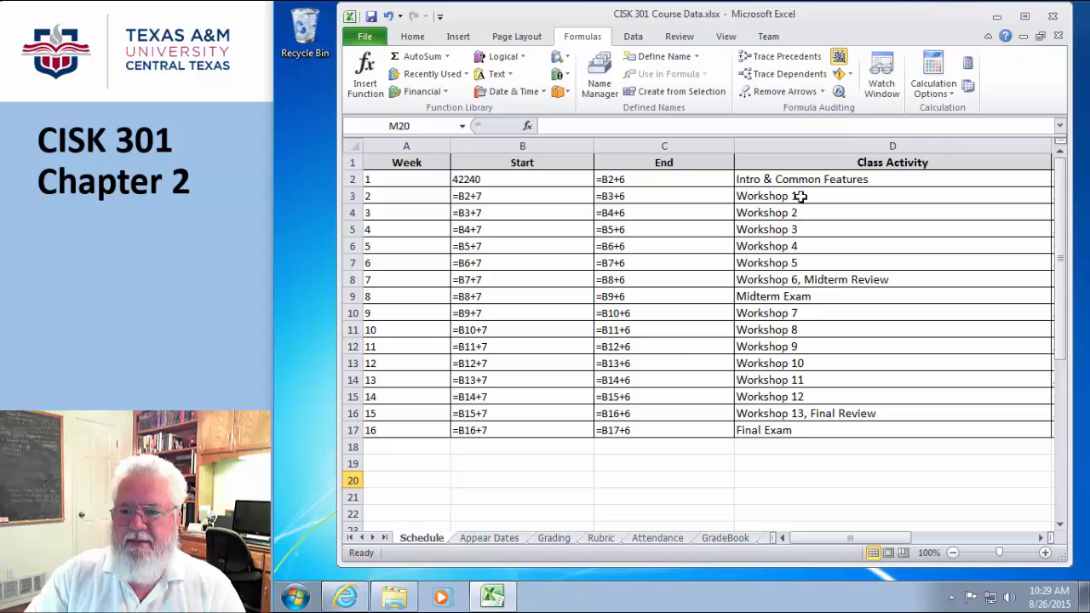
Return the Schedule sheet to showing values and select cell D20 below the table
{"action": "left_click", "coordinate": [840, 60]}
{"action": "left_click", "coordinate": [660, 472]}
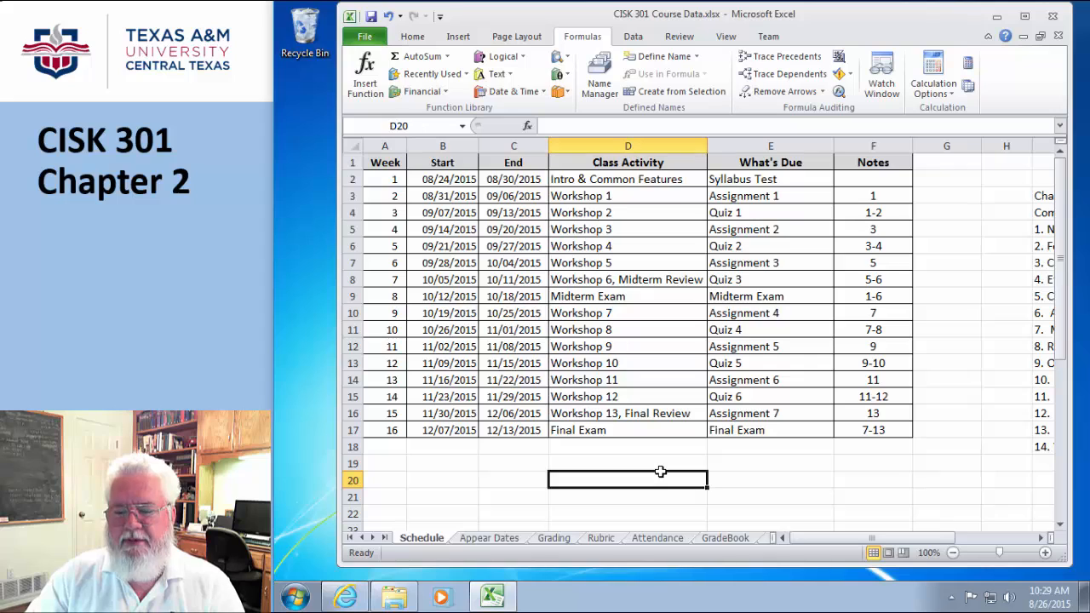